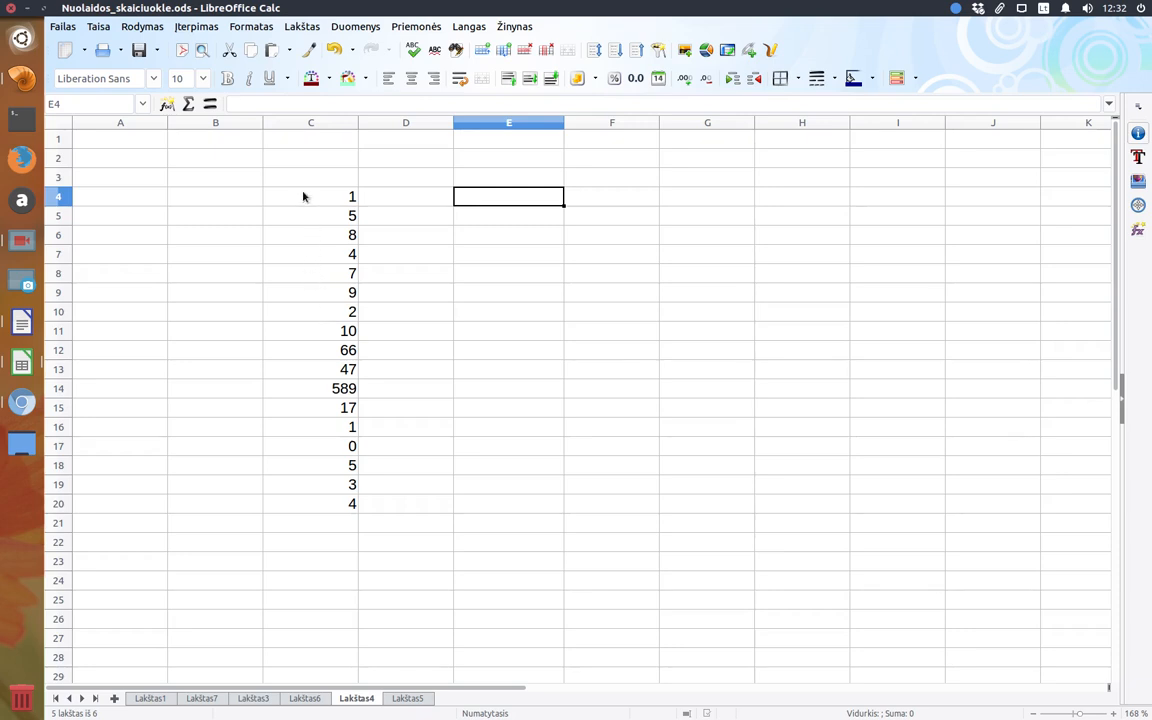
# Sort the numbers in C4:C20 in ascending order and re-sort them in descending order.
pyautogui.moveTo(303, 195); pyautogui.dragTo(330, 510)
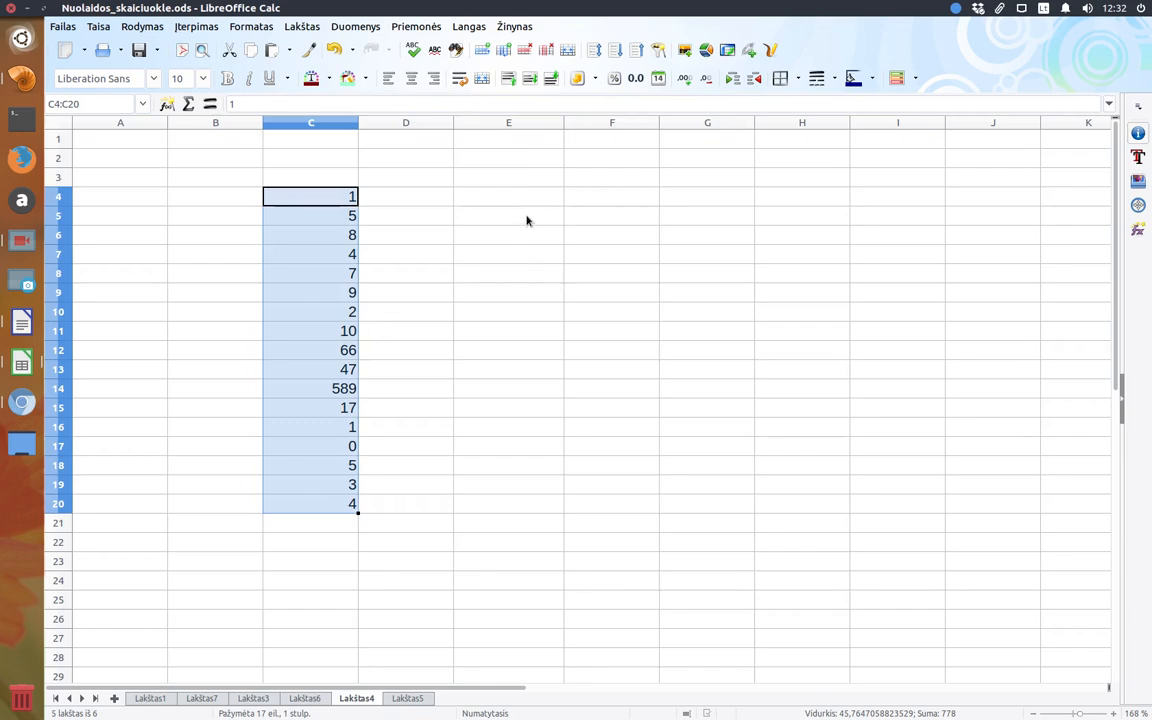
pyautogui.click(615, 51)
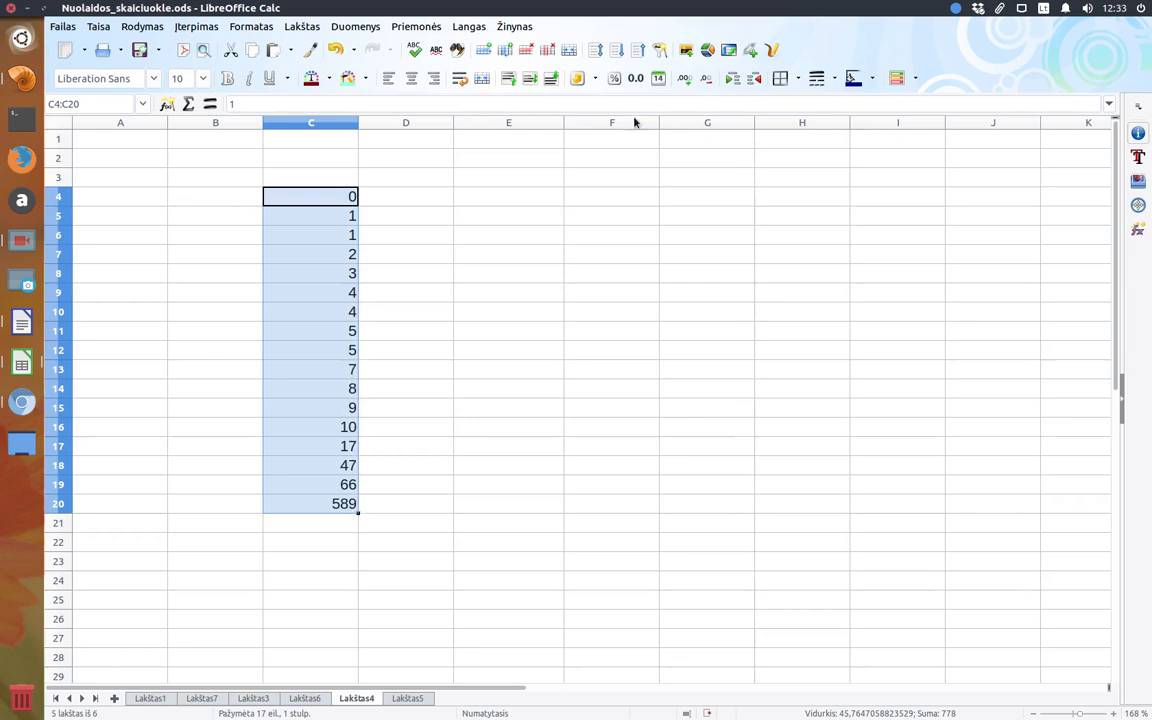
pyautogui.click(636, 51)
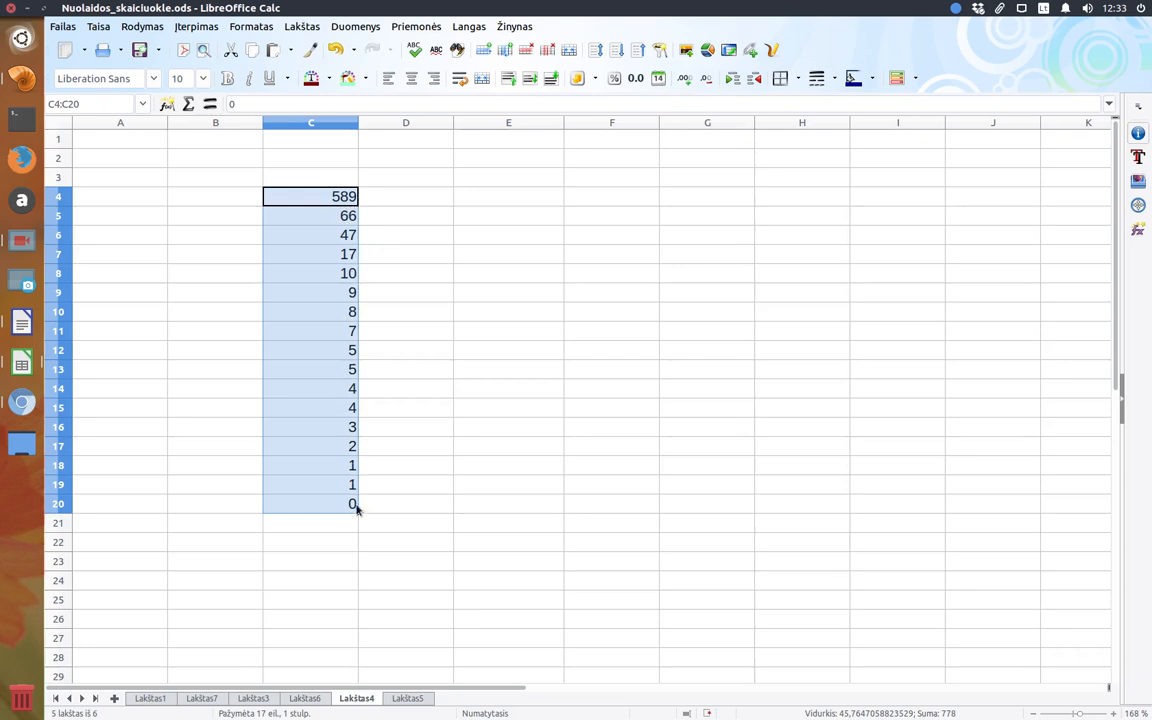
pyautogui.click(445, 528)
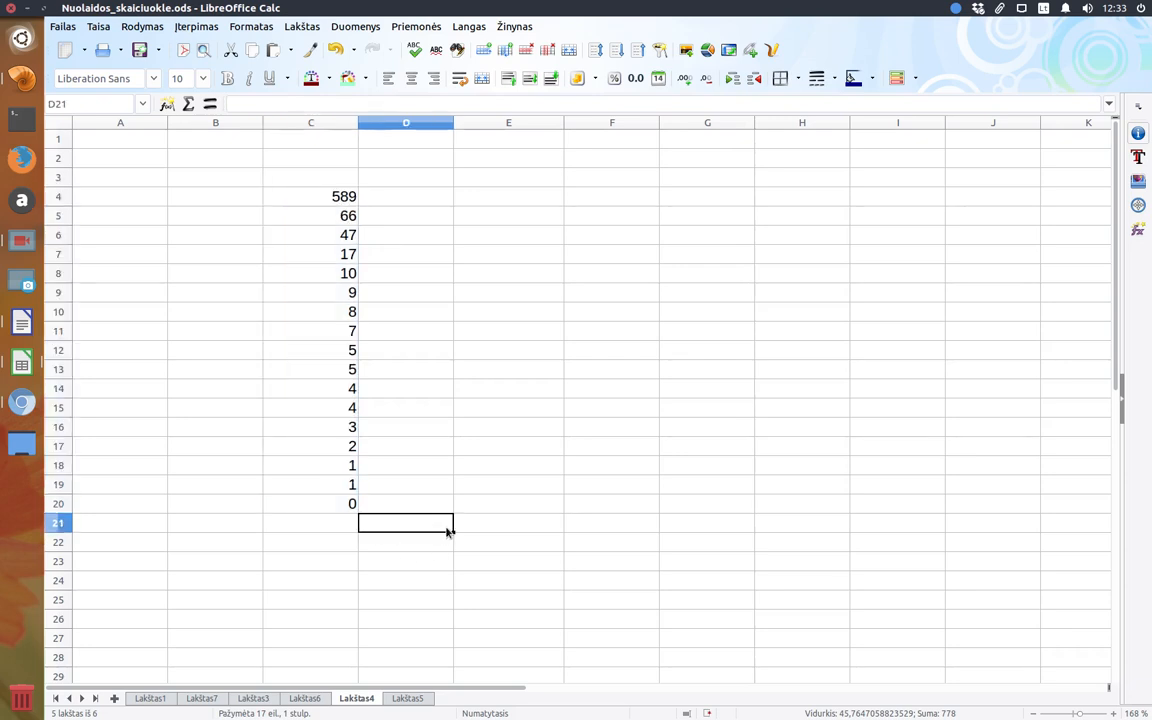
# On sheet Lakštas5, sort the words in D6:D17 alphabetically from A to Z and re-sort them in descending order.
pyautogui.click(407, 698)
pyautogui.click(519, 453)
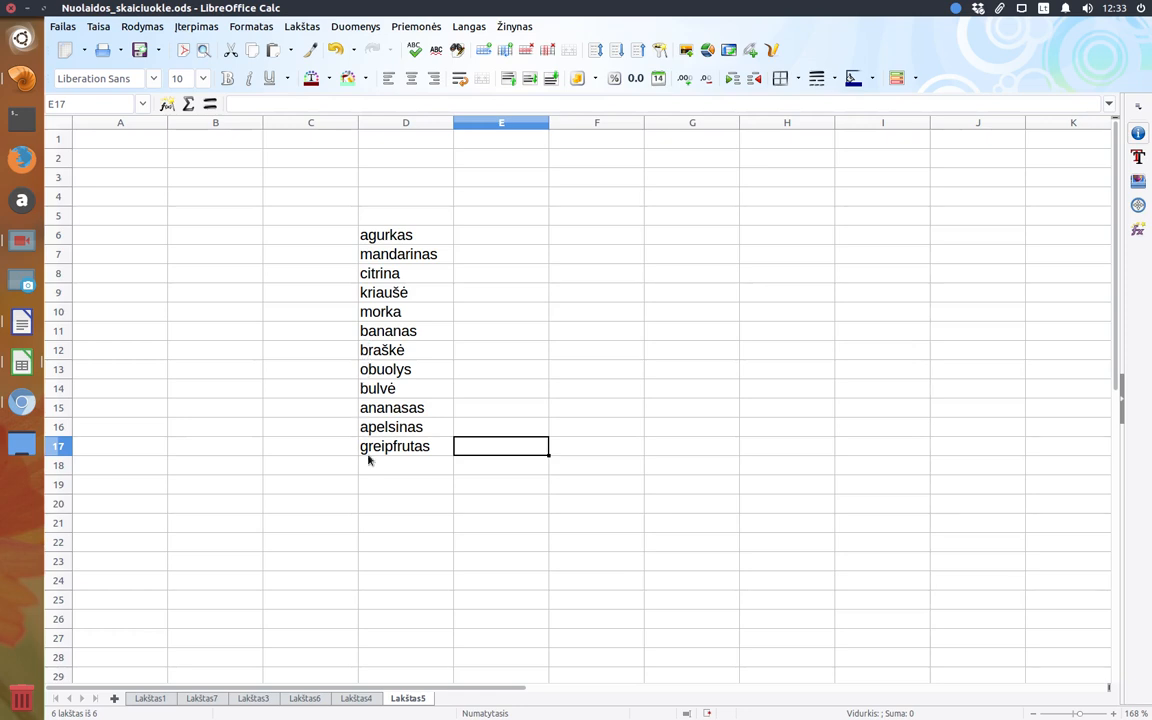
pyautogui.click(405, 238)
pyautogui.moveTo(405, 238); pyautogui.dragTo(398, 449)
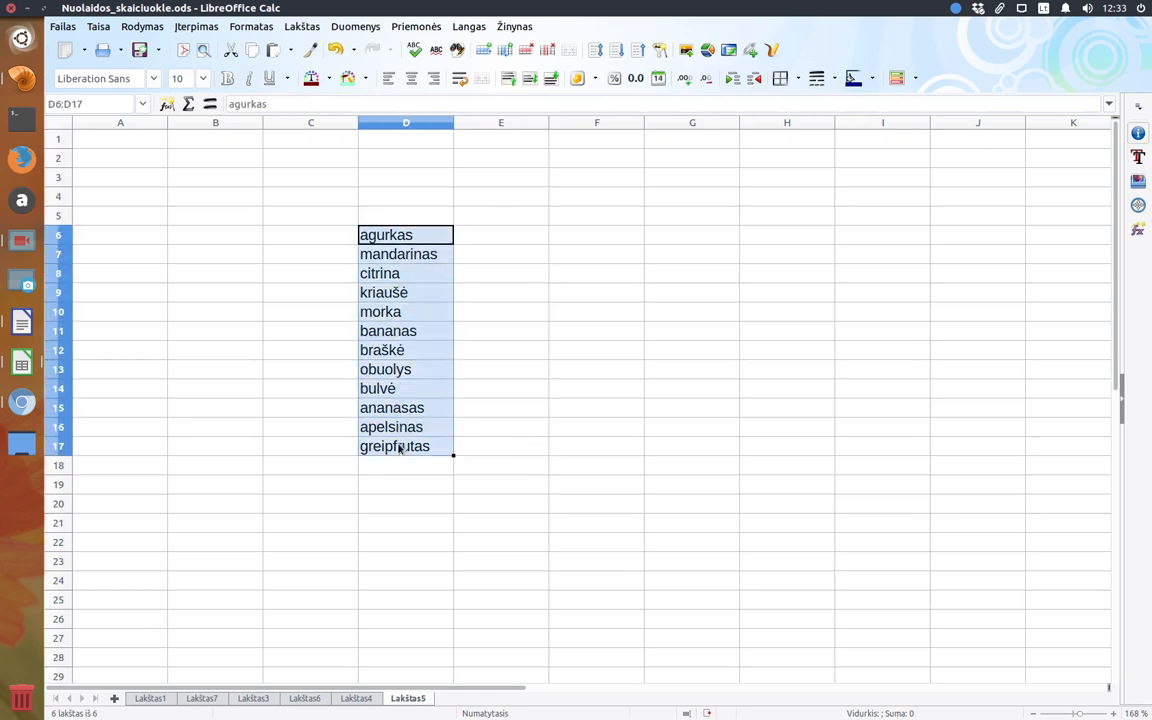
pyautogui.click(619, 56)
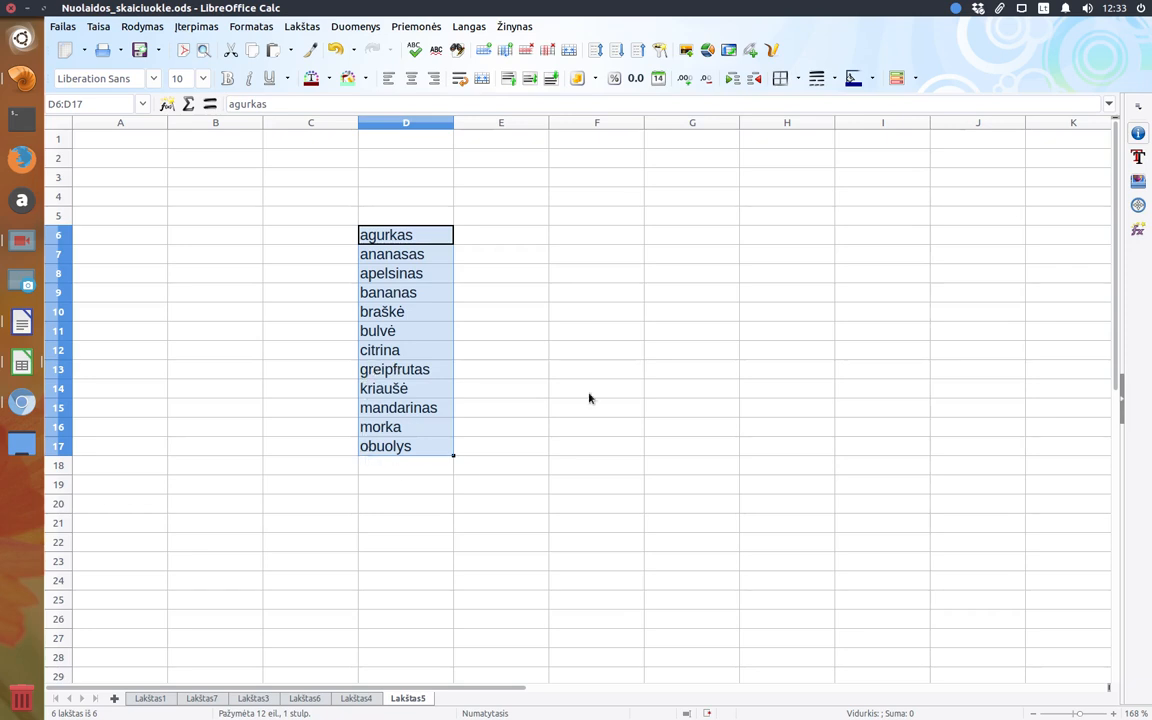
pyautogui.click(636, 55)
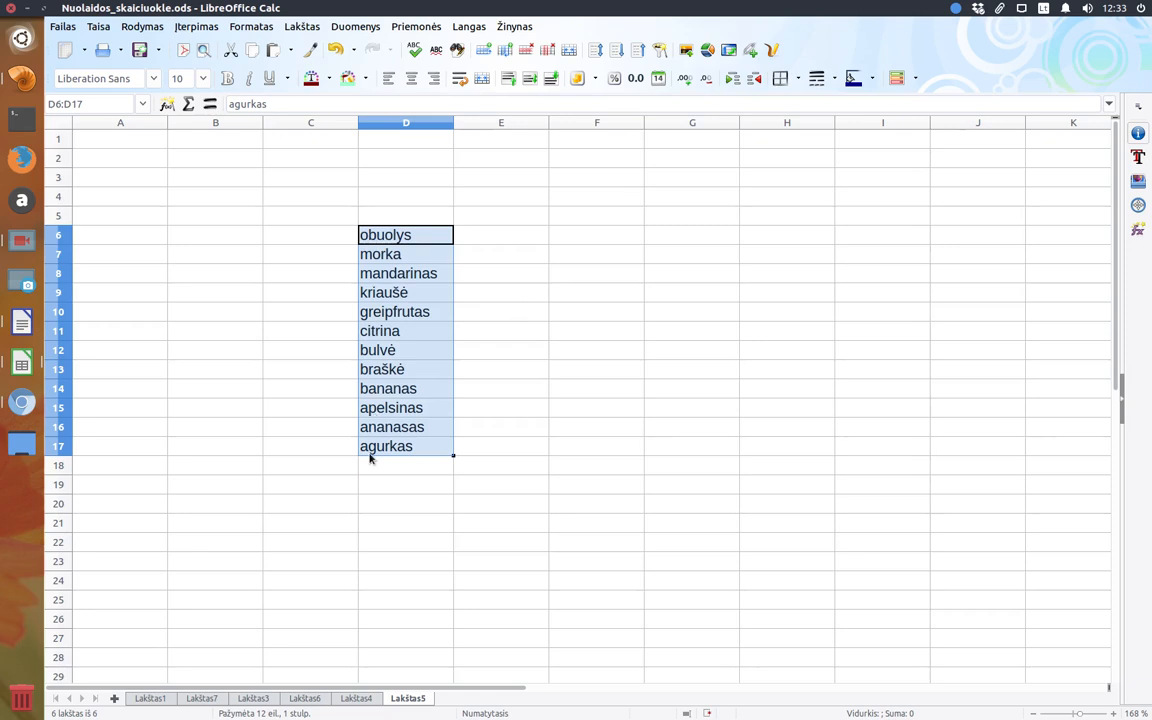
pyautogui.click(515, 489)
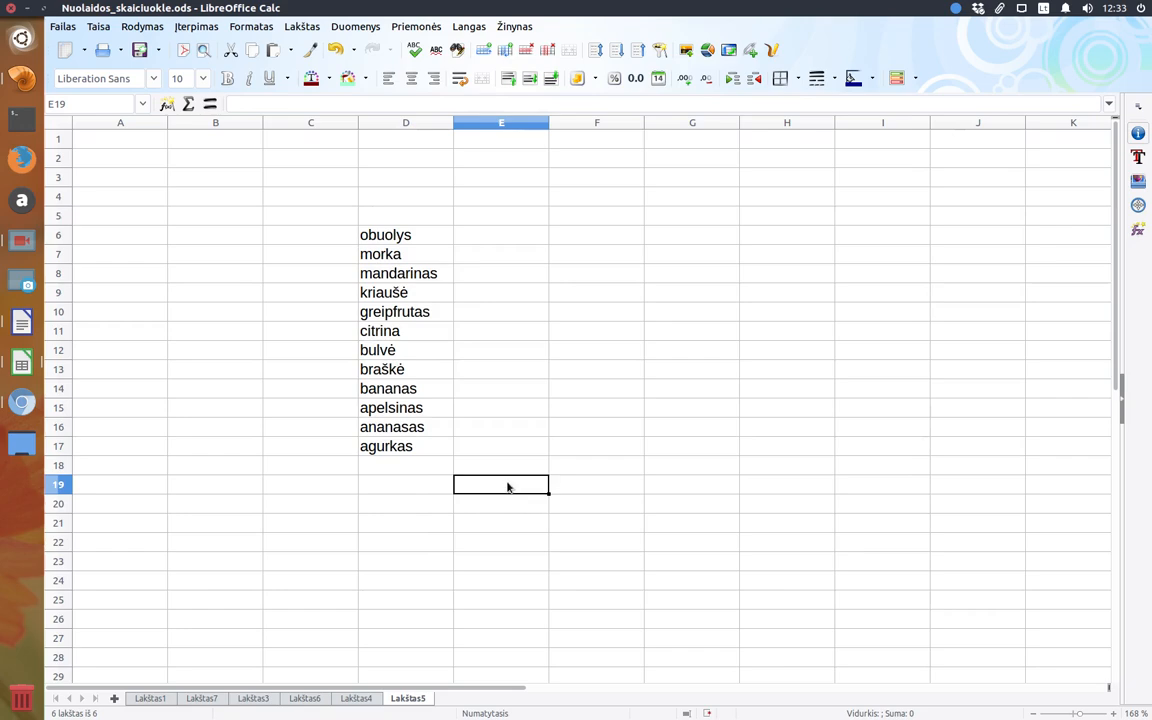
pyautogui.click(360, 698)
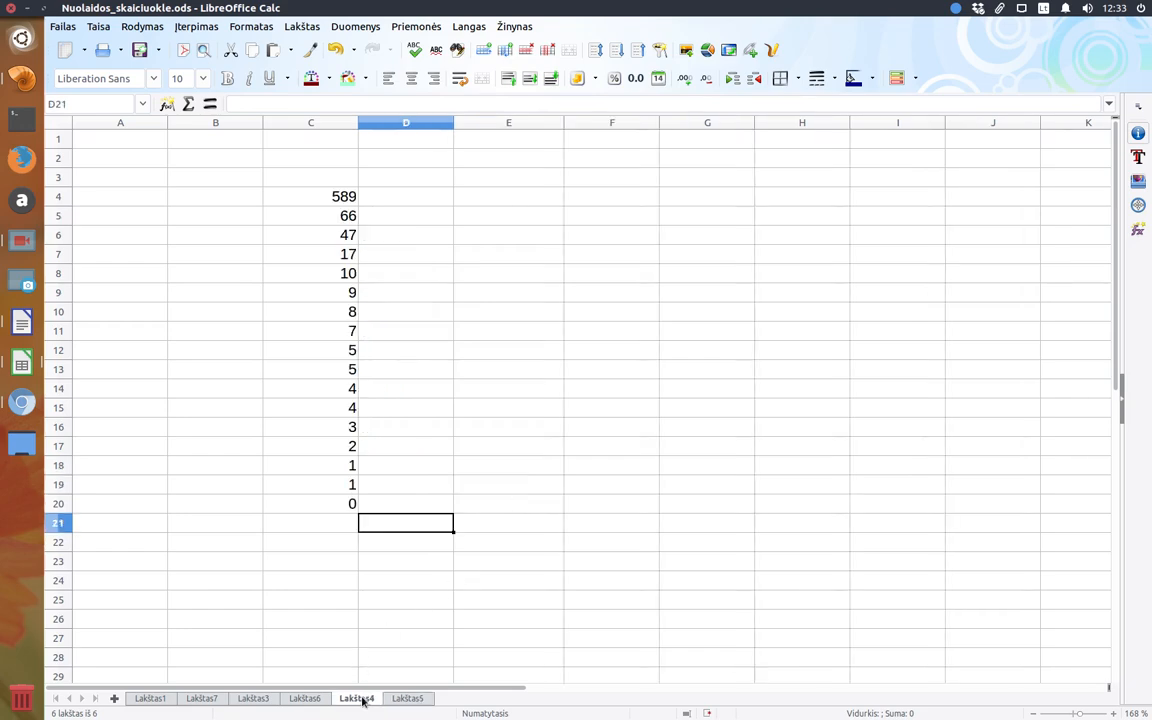
pyautogui.click(405, 698)
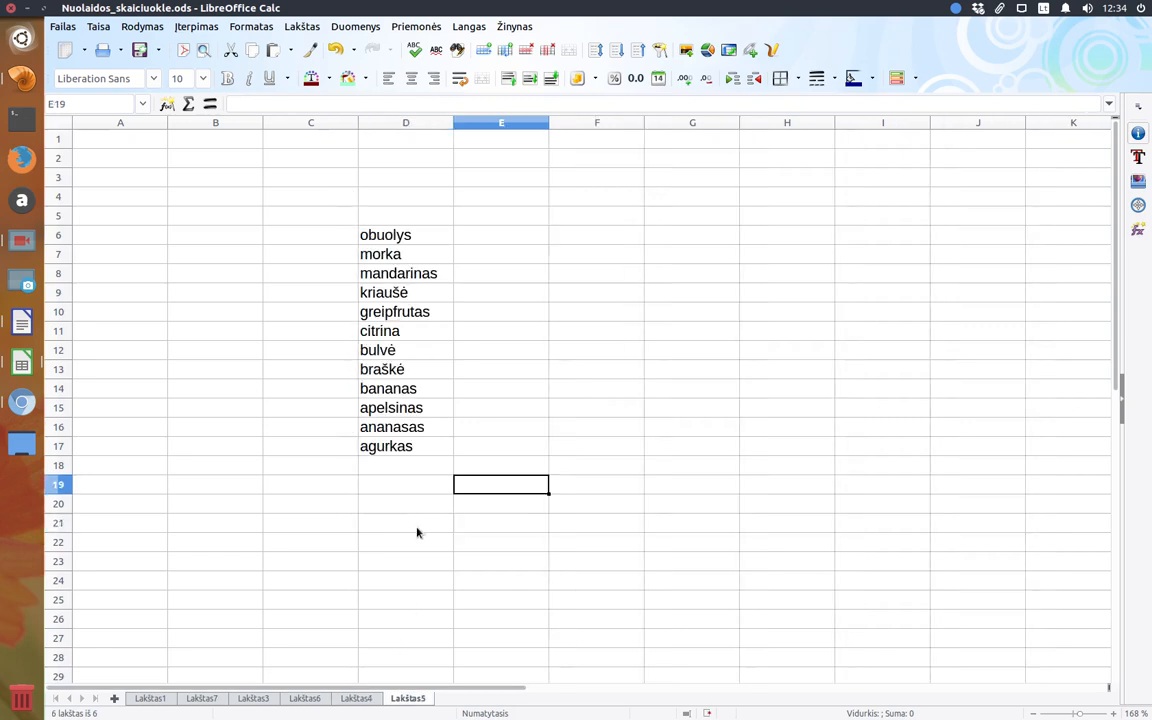
# On sheet Lakštas7, examine which columns are offered as first sort key for the table C5:F10, and close the Sort dialog without sorting.
pyautogui.click(210, 700)
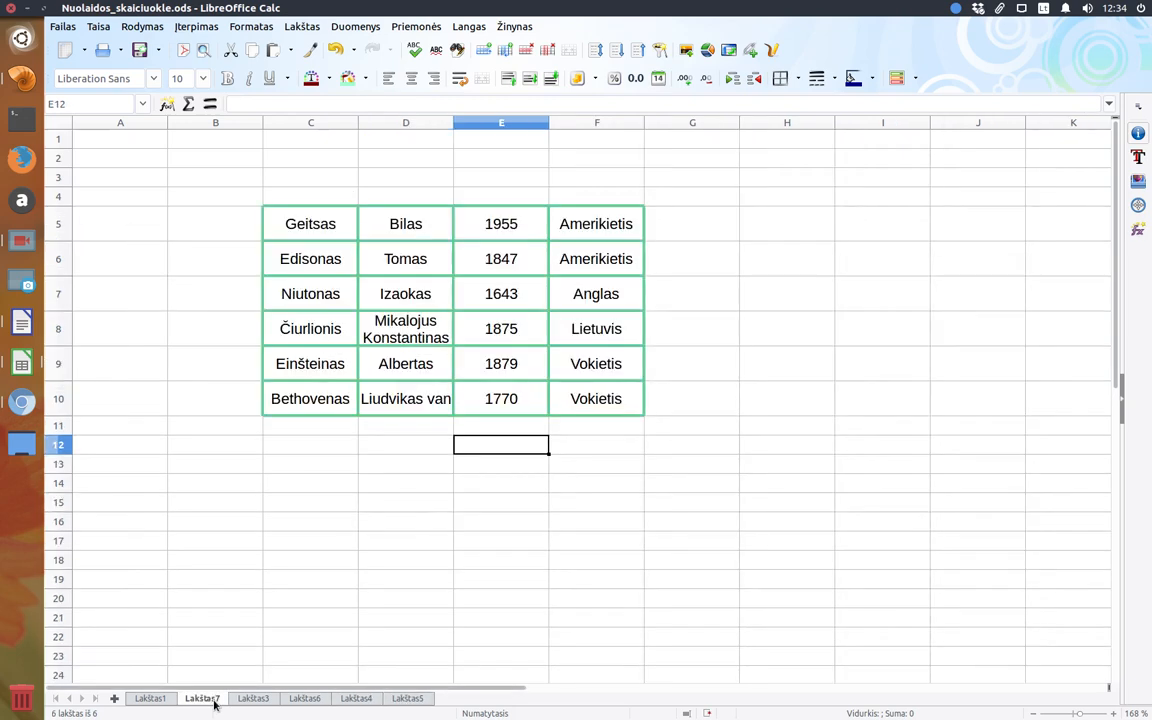
pyautogui.click(404, 468)
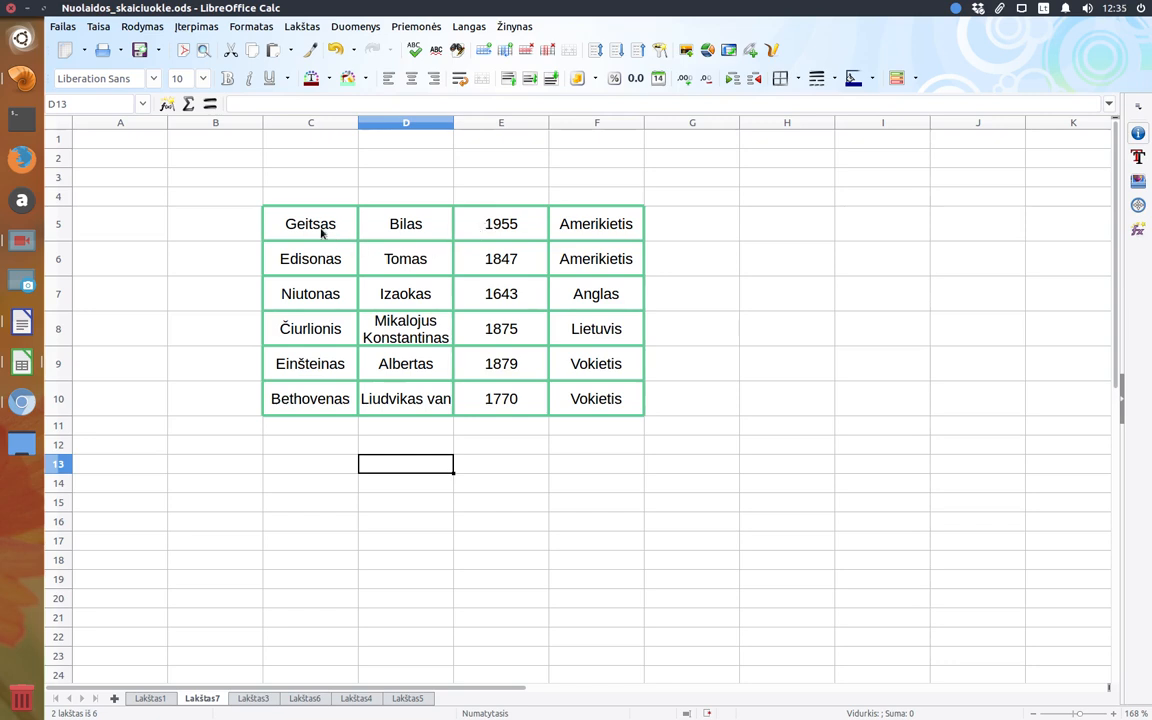
pyautogui.moveTo(487, 226); pyautogui.dragTo(503, 397)
pyautogui.click(386, 288)
pyautogui.moveTo(345, 232); pyautogui.dragTo(578, 402)
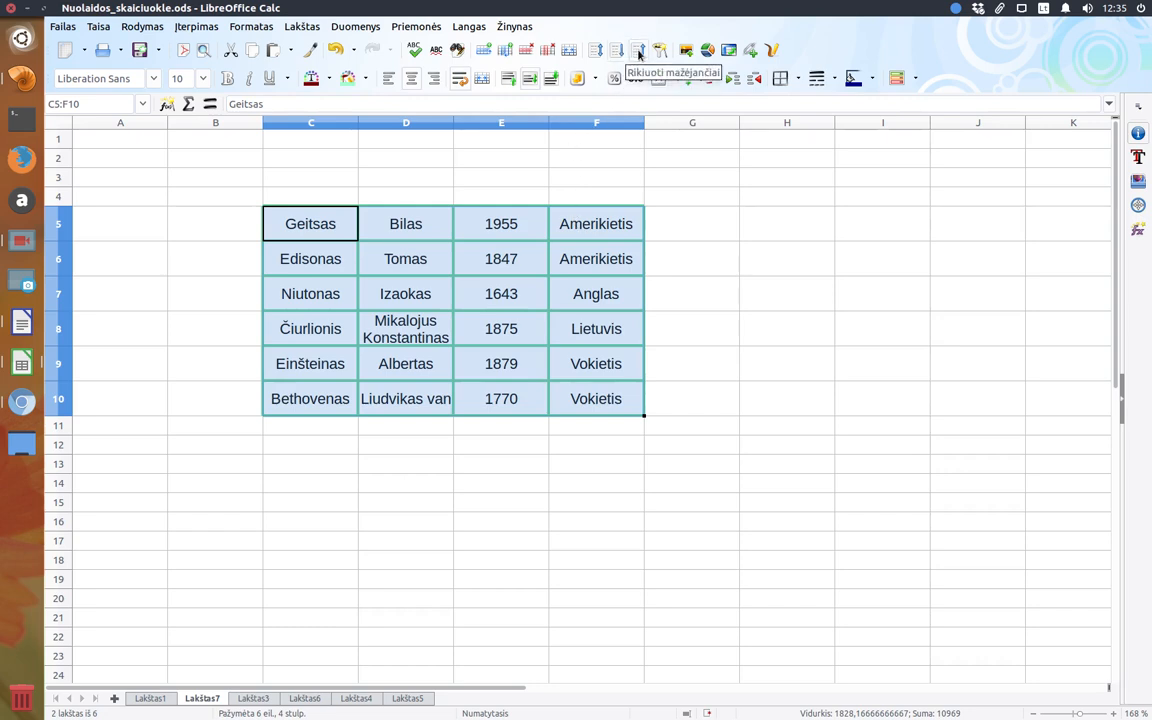
pyautogui.click(594, 51)
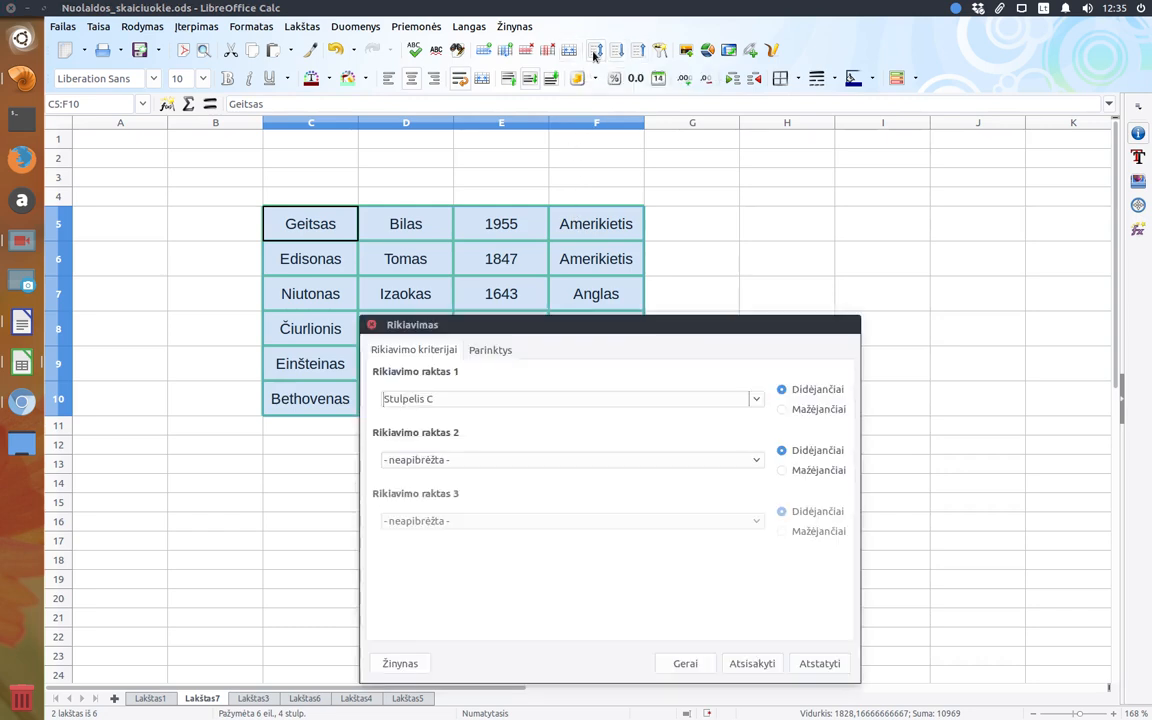
pyautogui.moveTo(717, 325); pyautogui.dragTo(710, 169)
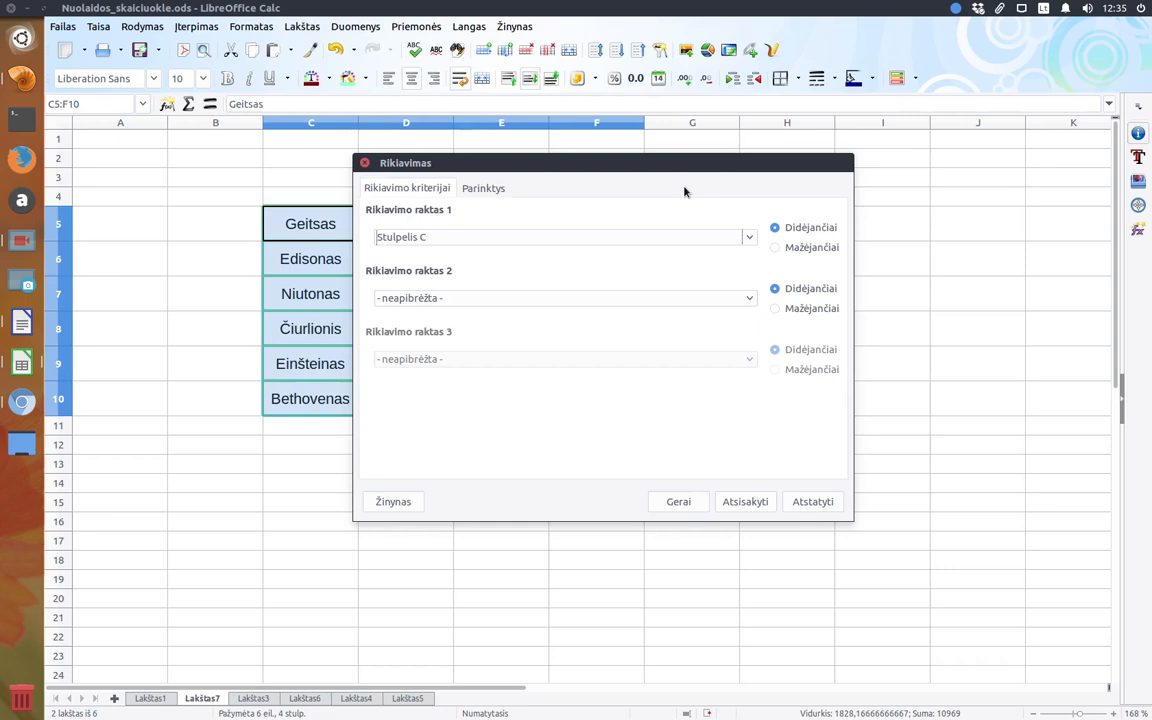
pyautogui.moveTo(676, 172); pyautogui.dragTo(727, 280)
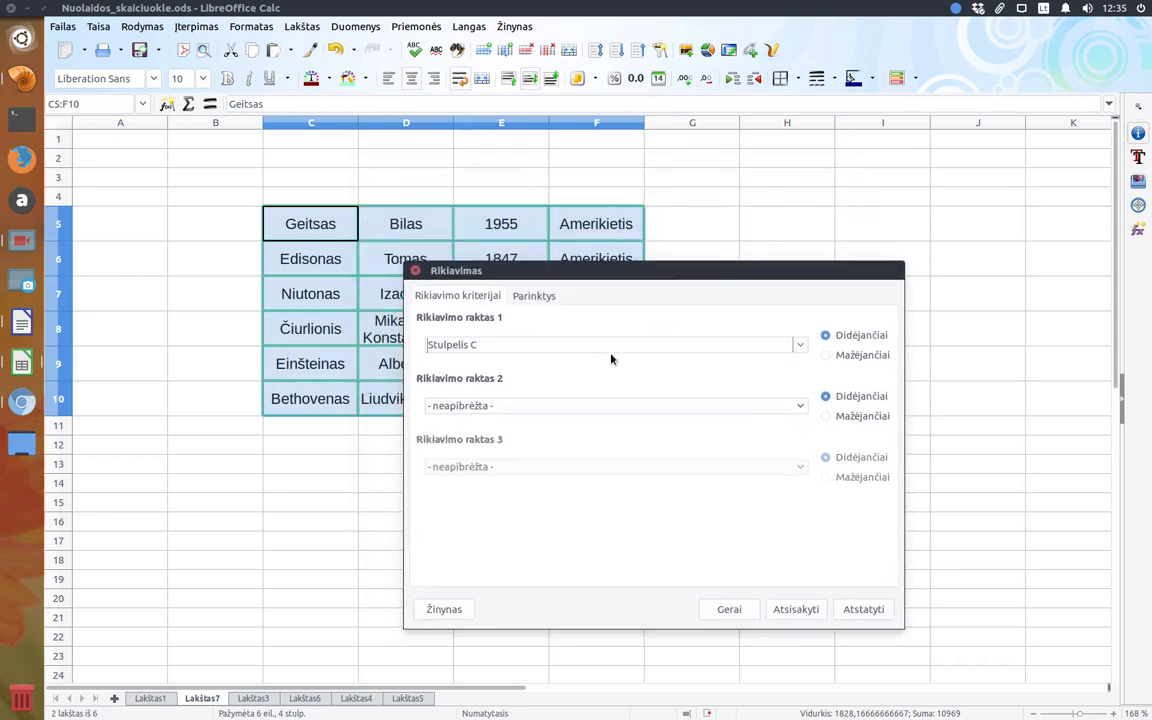
pyautogui.click(585, 346)
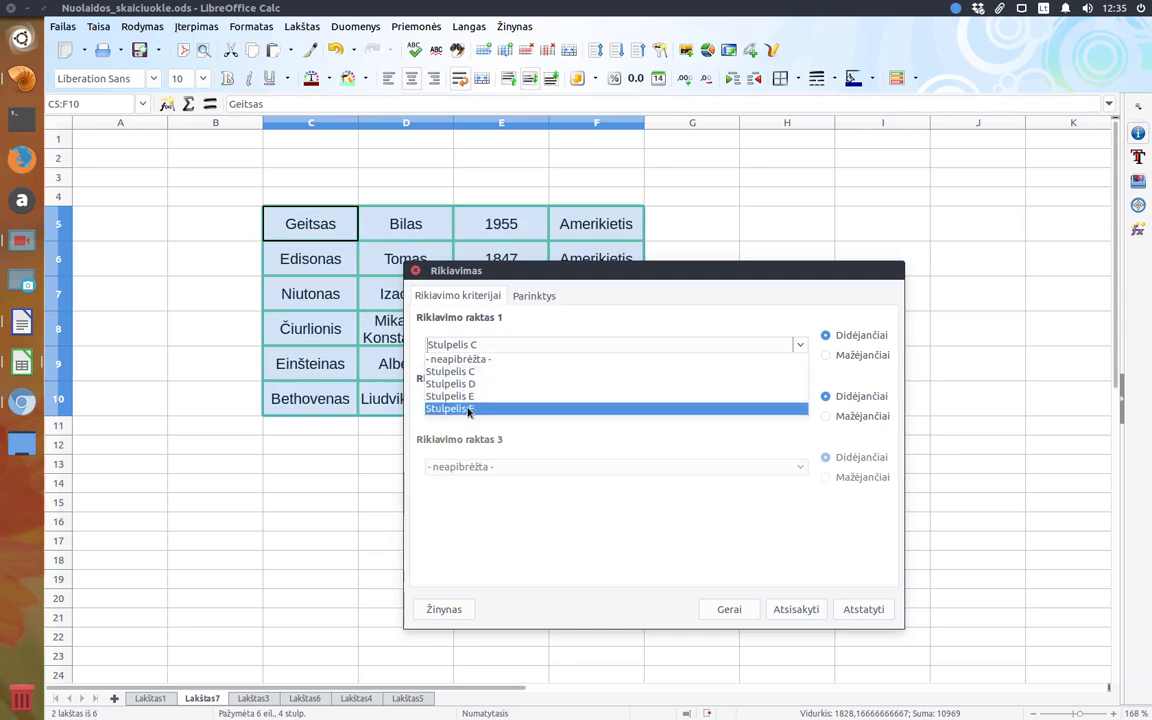
pyautogui.click(650, 316)
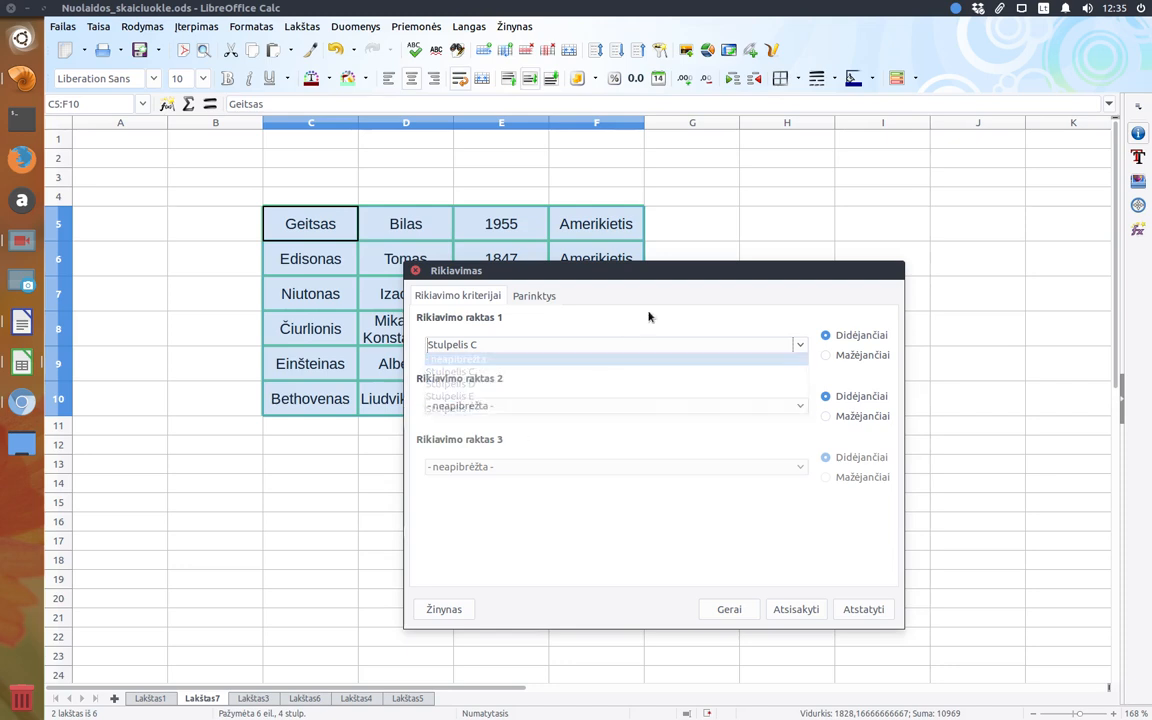
pyautogui.click(416, 271)
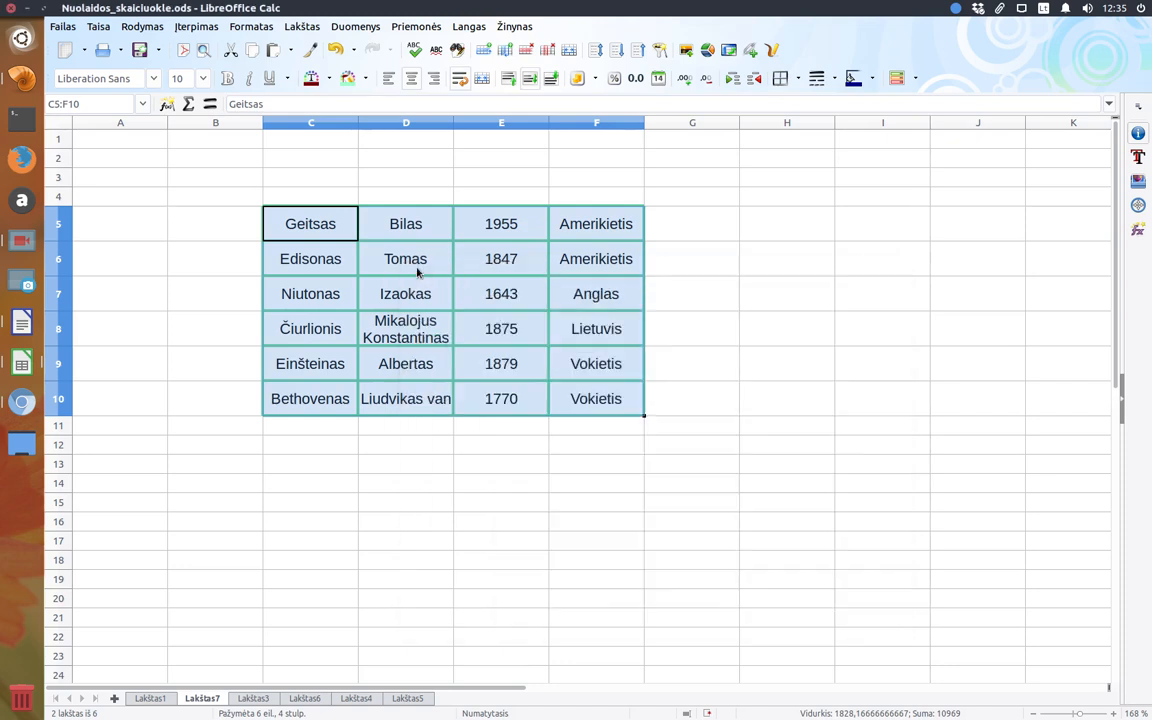
pyautogui.click(490, 444)
pyautogui.click(318, 196)
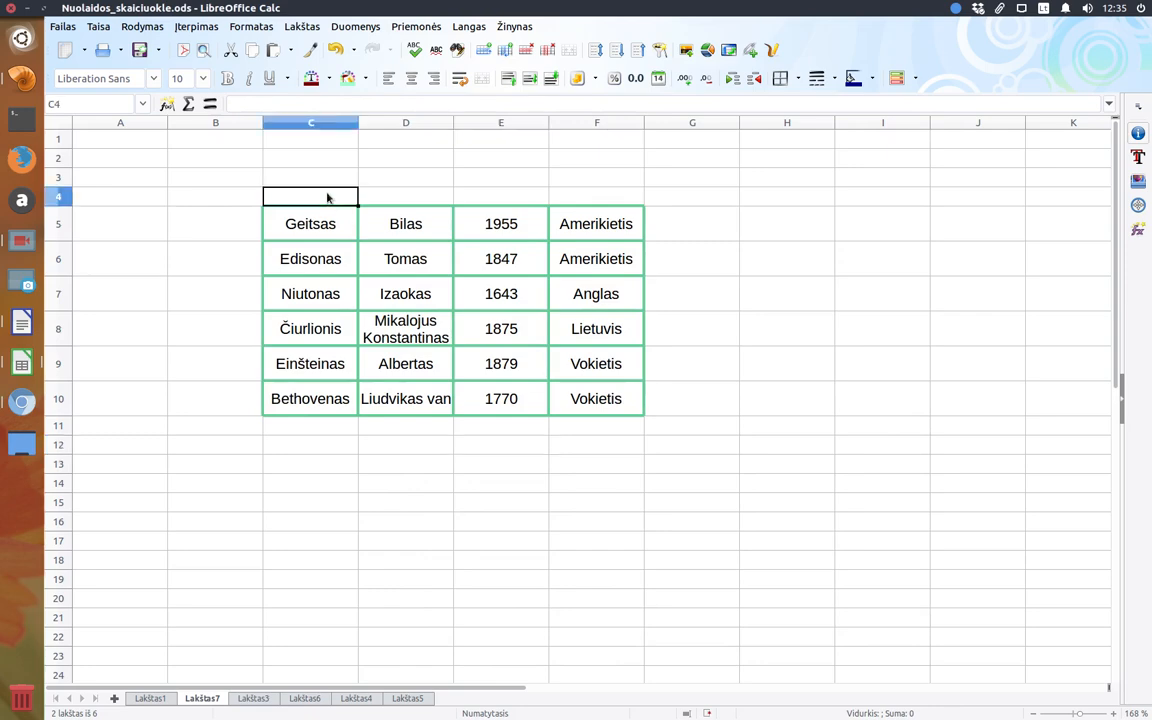
pyautogui.click(397, 199)
pyautogui.click(481, 198)
pyautogui.click(563, 196)
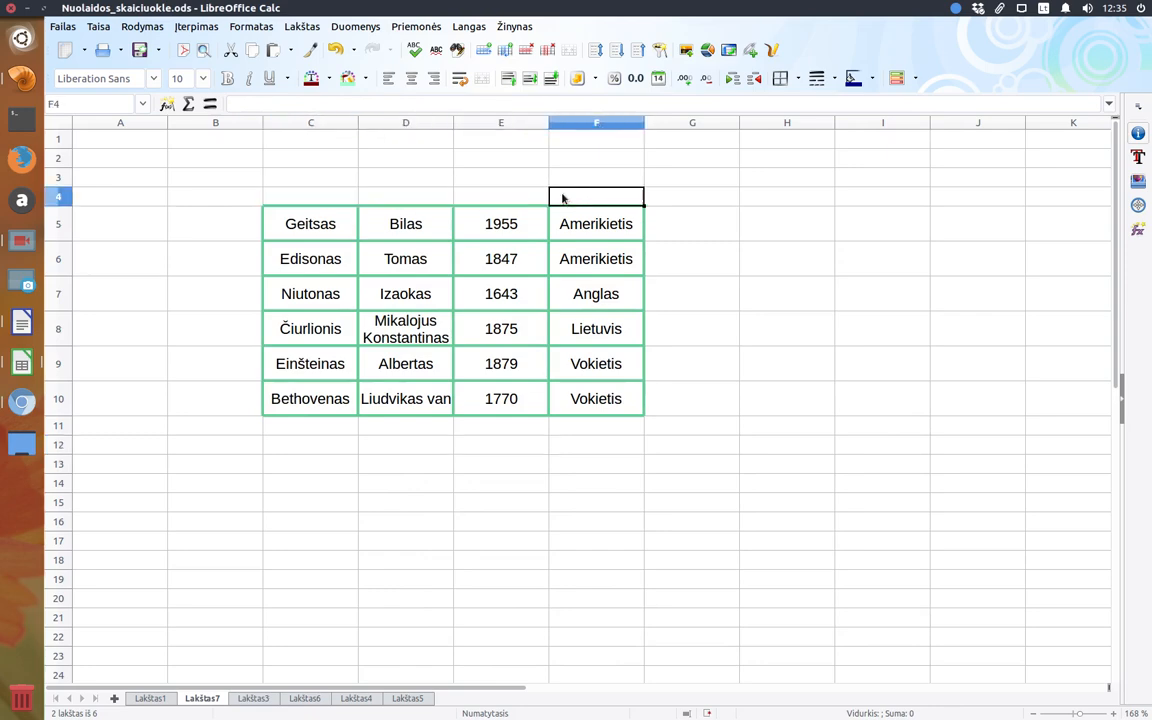
# On sheet Lakštas3, sort the table C5:F11 by Gimimo metai in descending order.
pyautogui.click(254, 698)
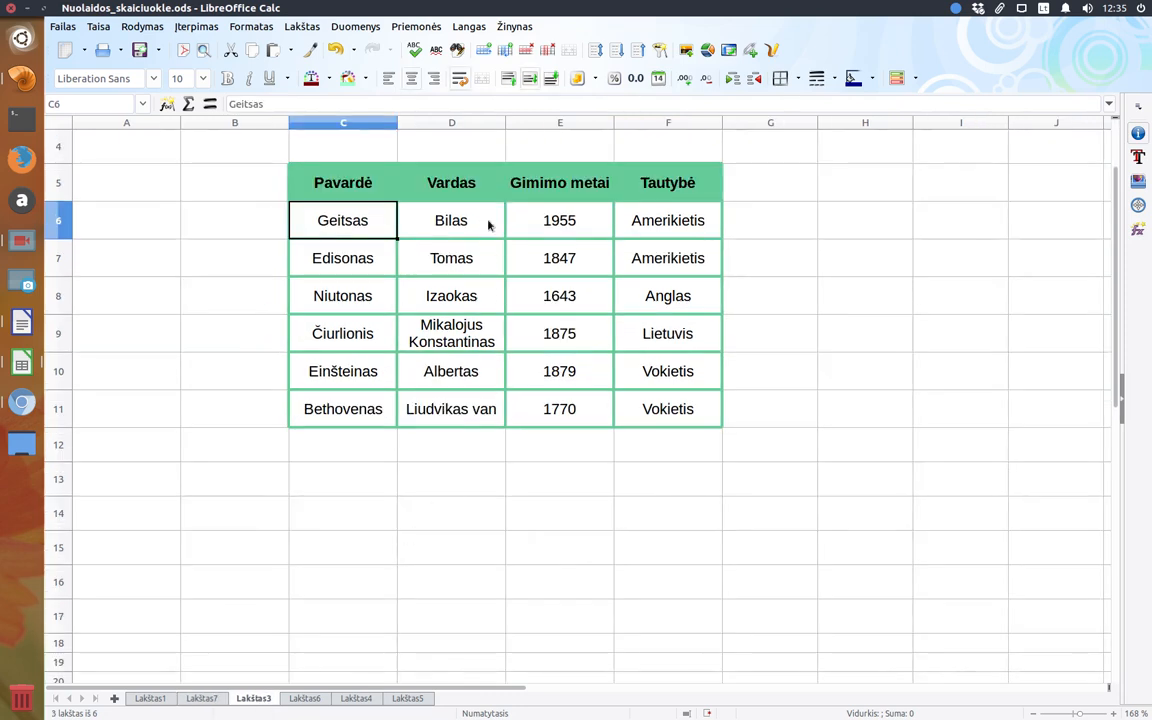
pyautogui.moveTo(318, 182); pyautogui.dragTo(666, 419)
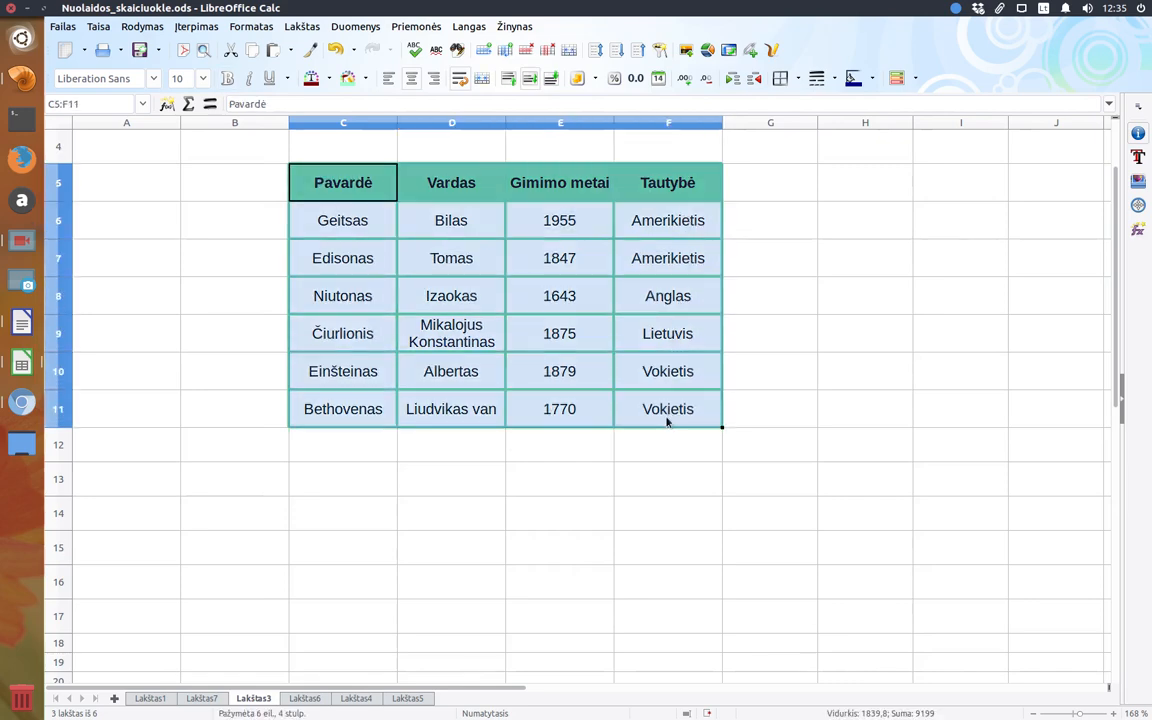
pyautogui.click(596, 50)
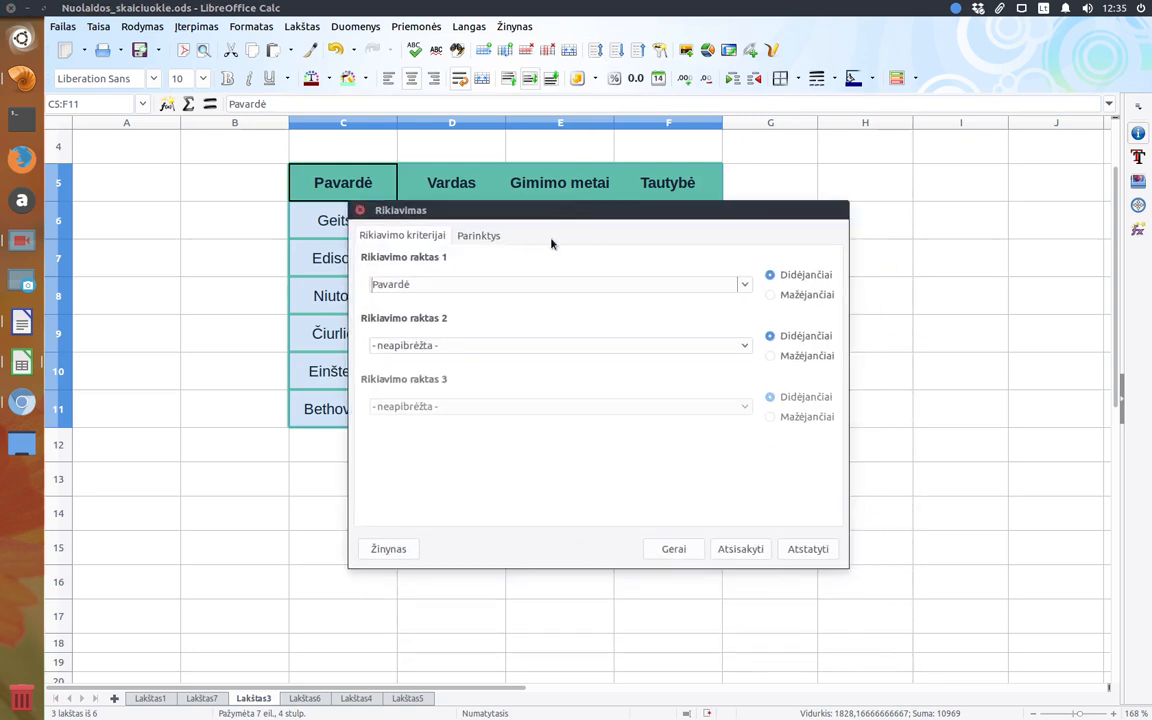
pyautogui.click(456, 285)
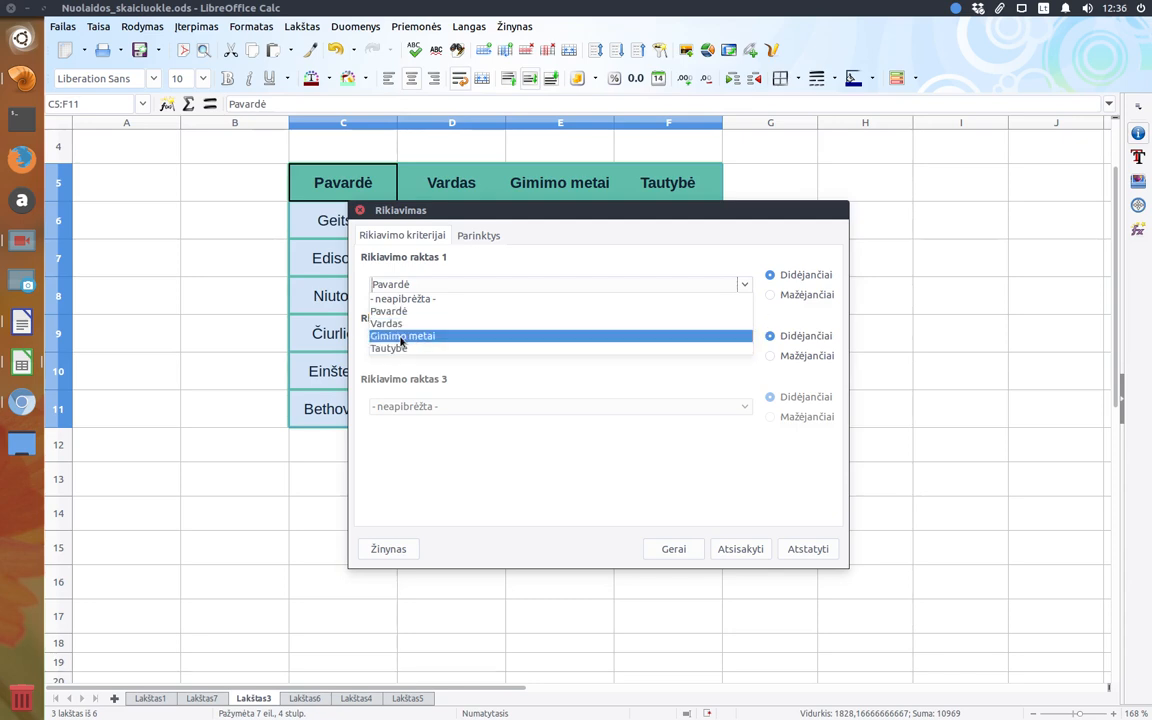
pyautogui.click(400, 337)
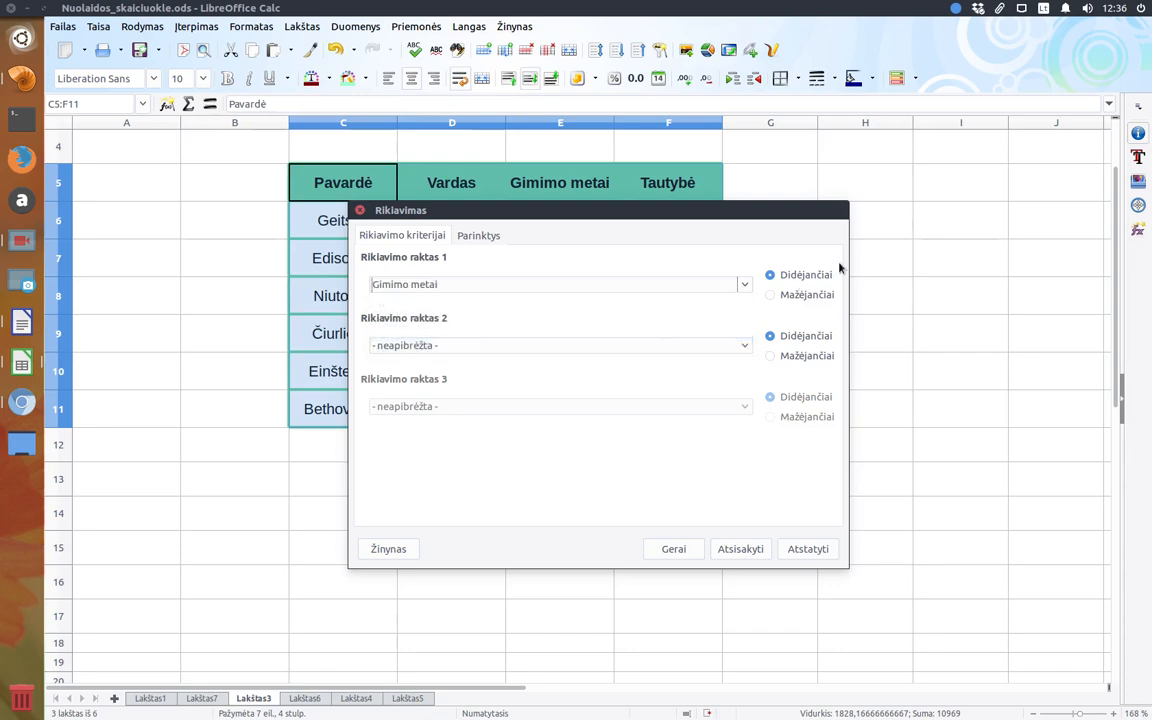
pyautogui.click(771, 296)
pyautogui.click(658, 548)
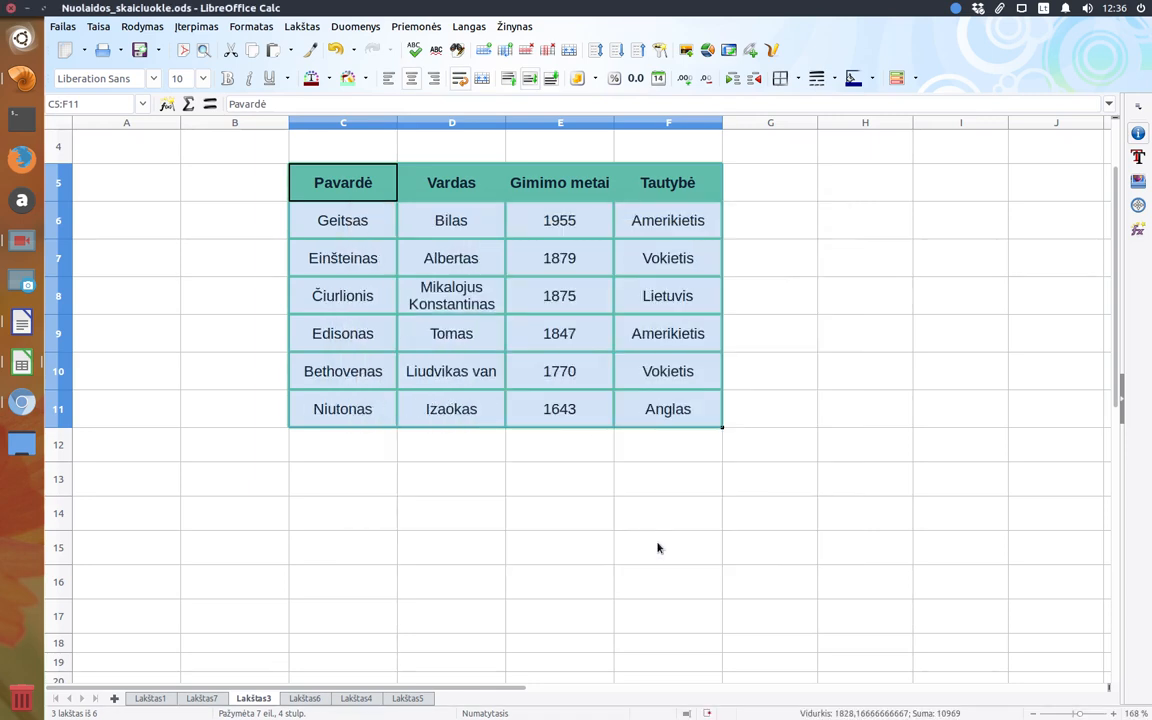
pyautogui.click(564, 490)
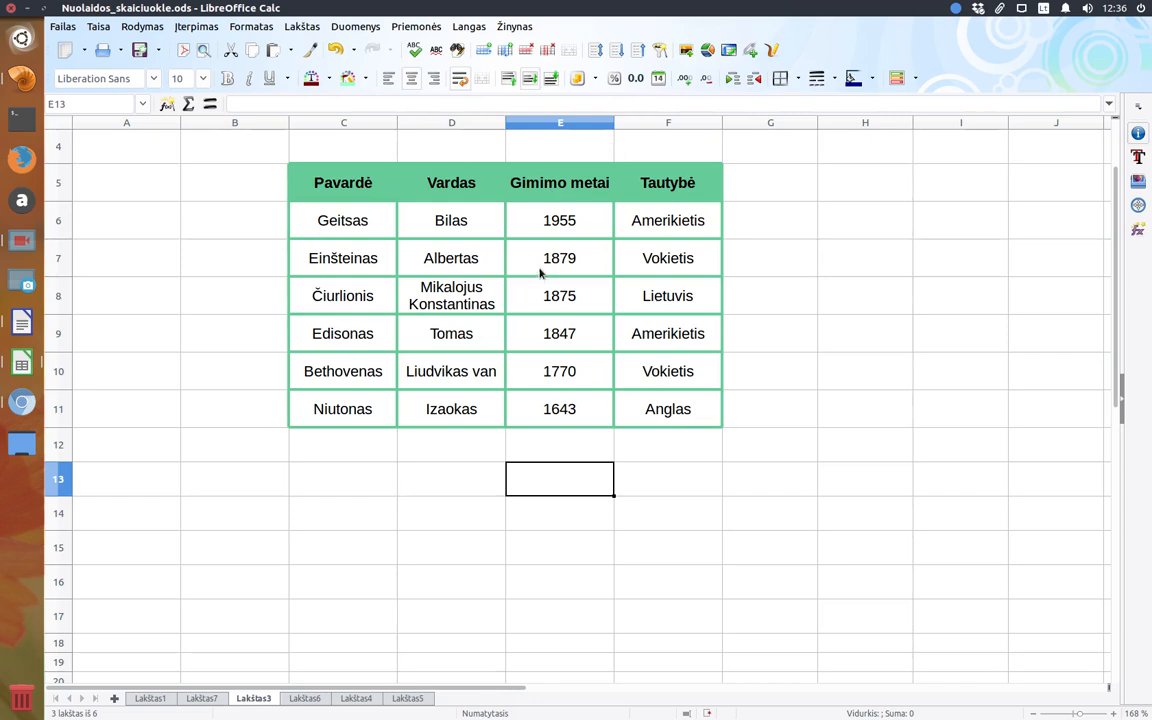
pyautogui.moveTo(590, 221); pyautogui.dragTo(581, 411)
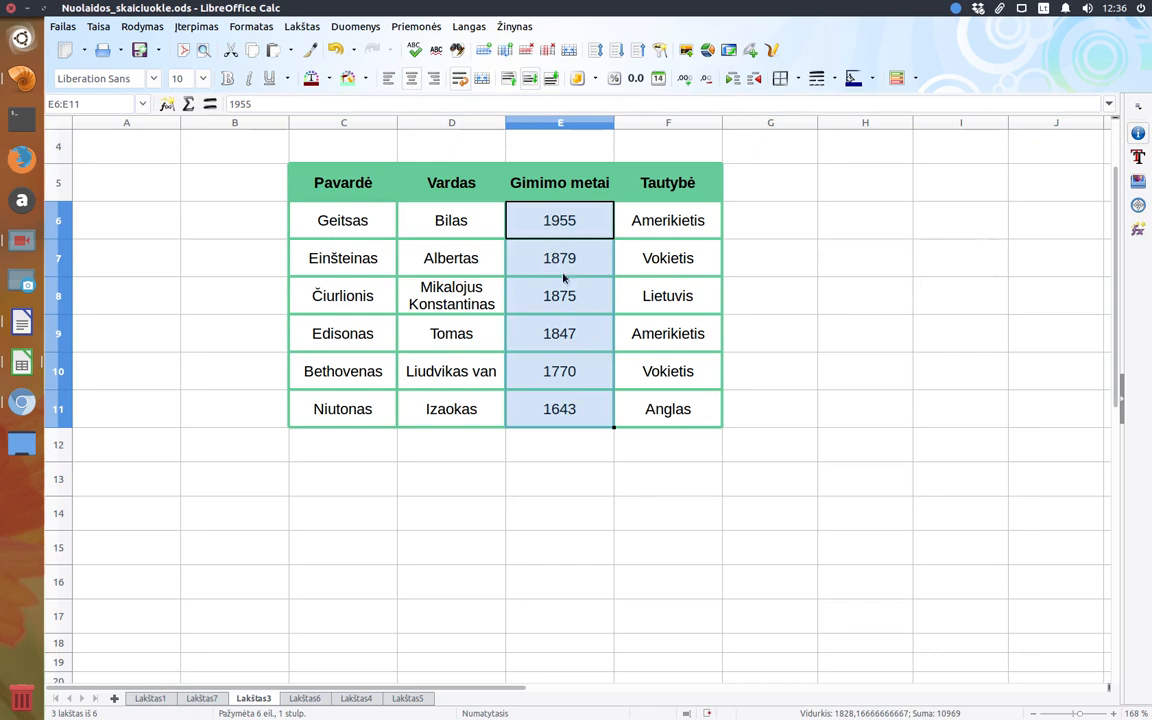
pyautogui.click(330, 210)
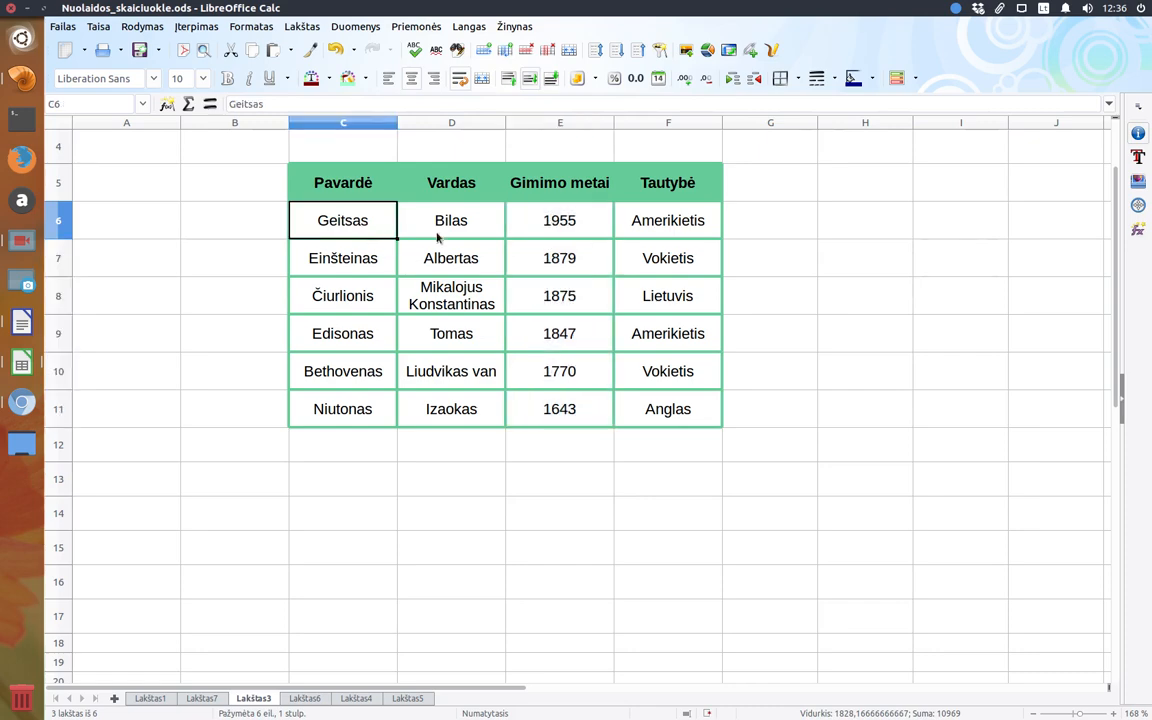
pyautogui.click(403, 207)
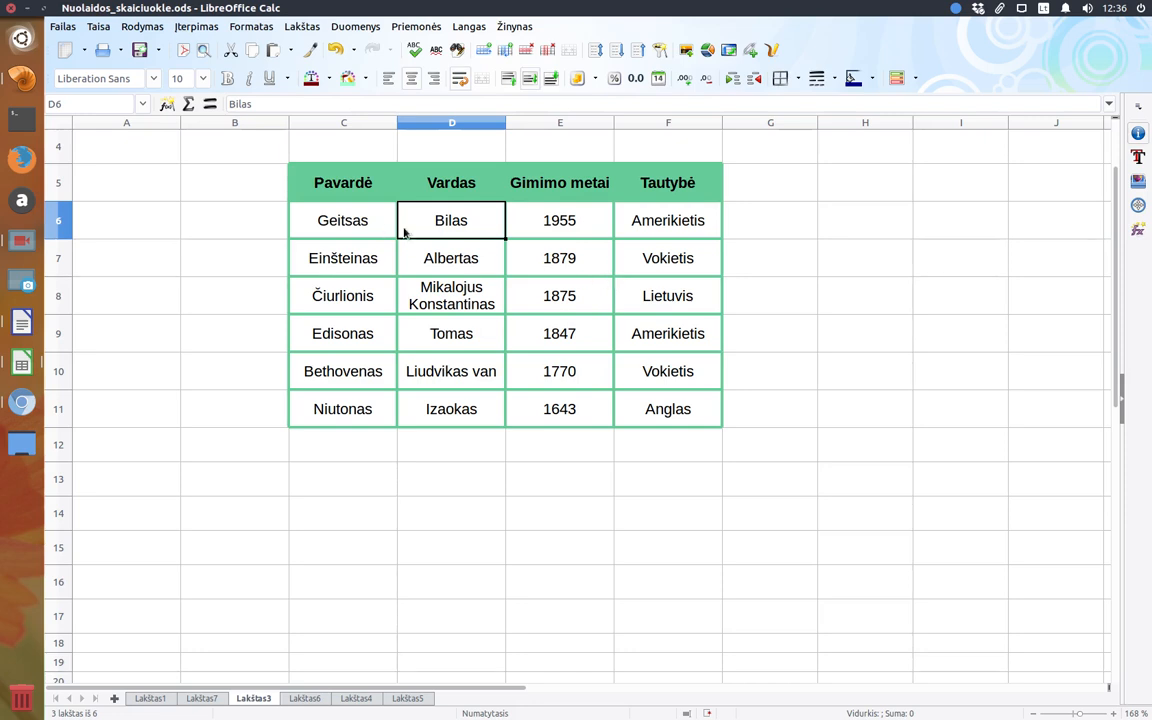
pyautogui.click(562, 224)
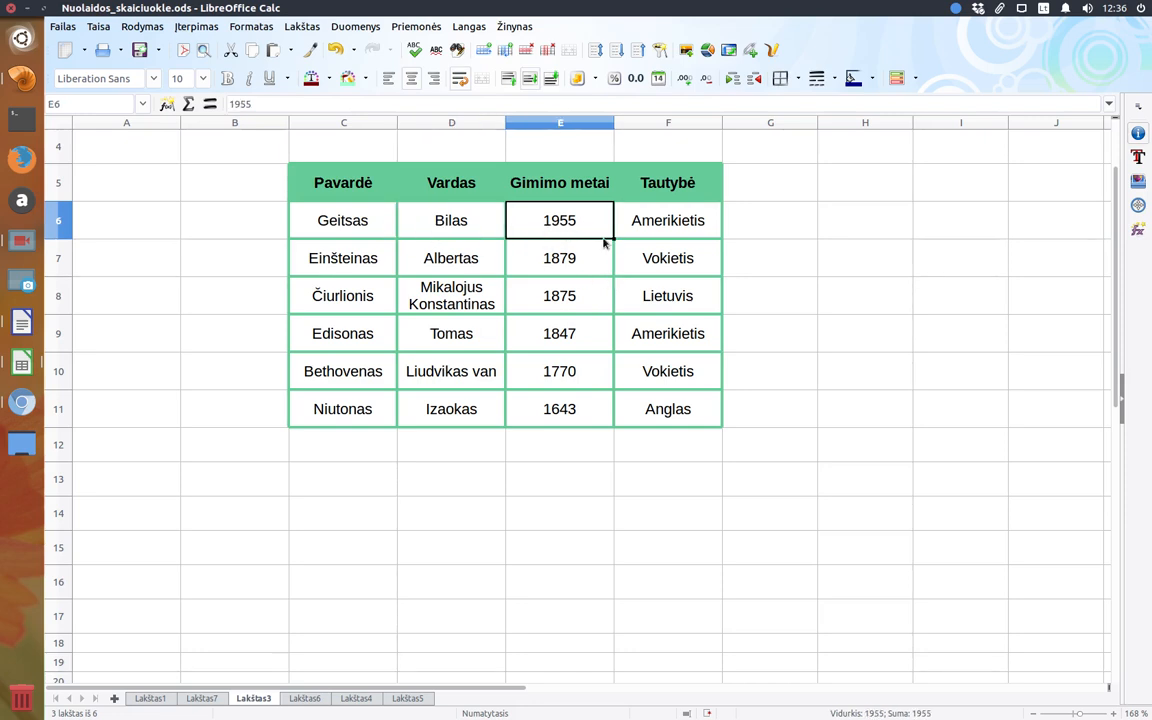
pyautogui.click(558, 373)
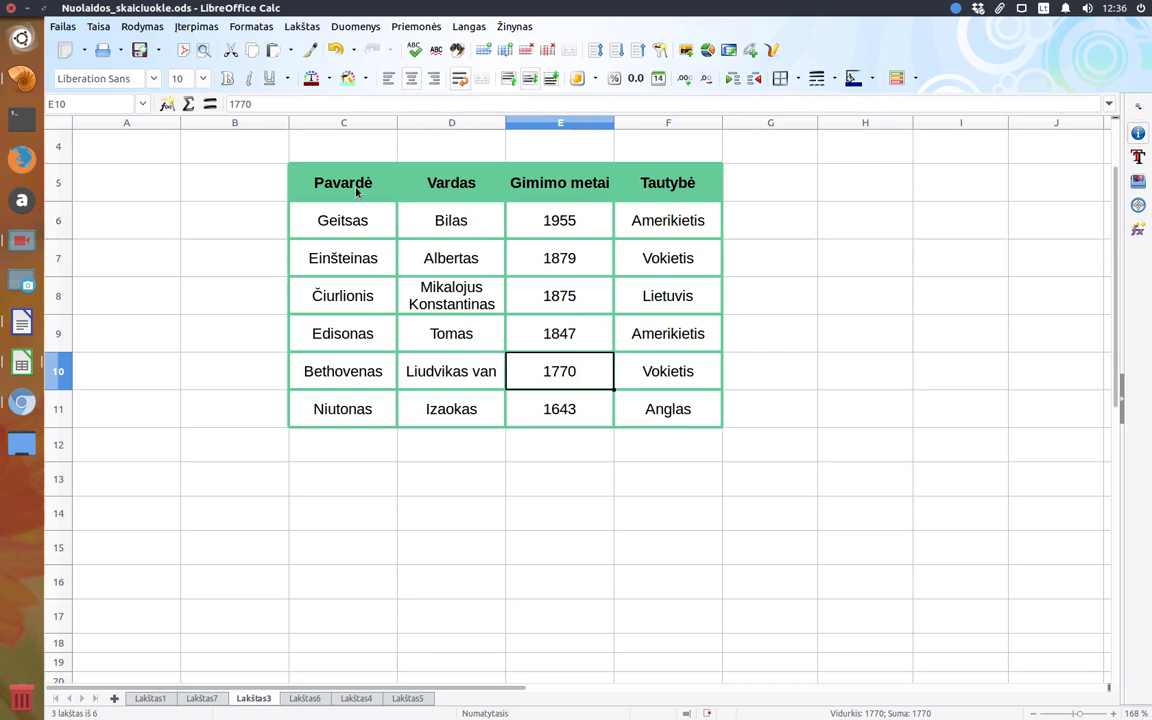
# Switch to sheet Lakštas6, which holds the table with the Eil. Nr. column.
pyautogui.moveTo(322, 175); pyautogui.dragTo(665, 421)
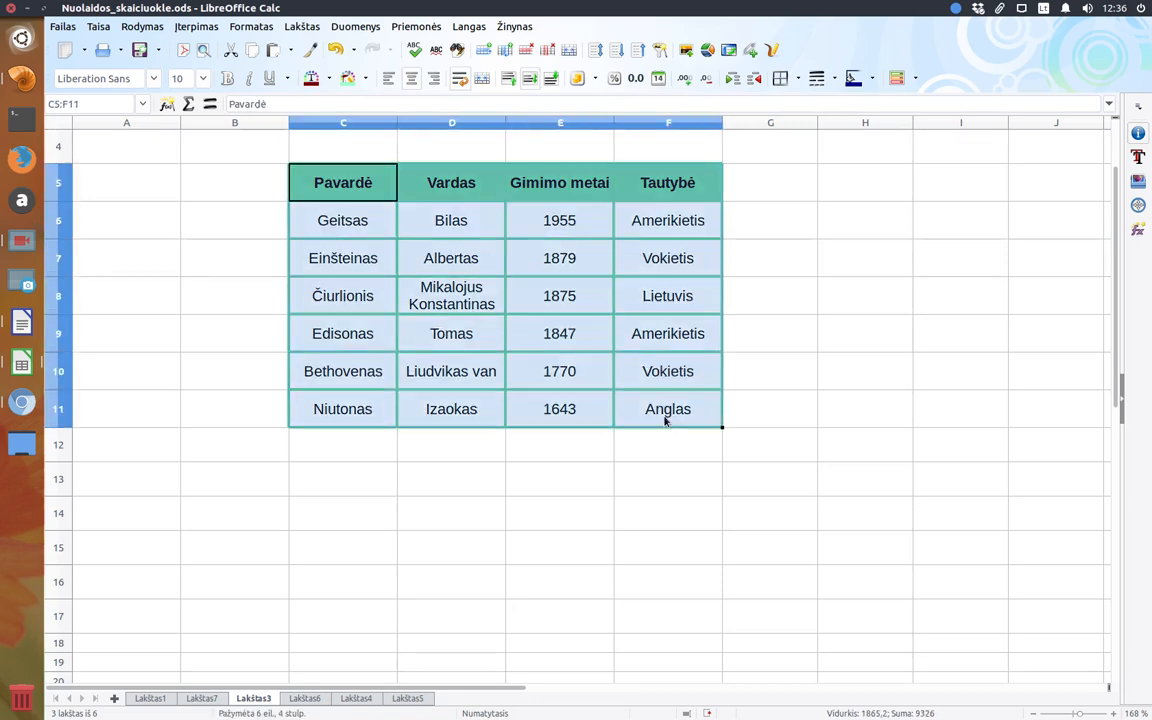
pyautogui.click(443, 488)
pyautogui.click(304, 698)
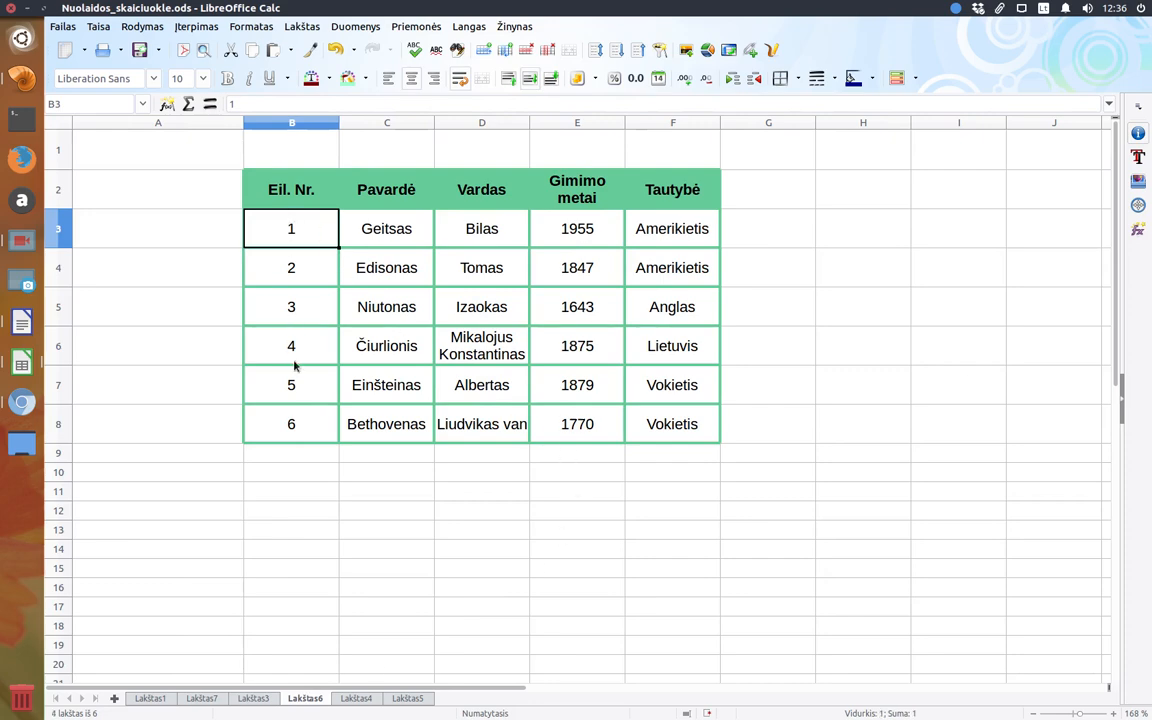
pyautogui.click(519, 491)
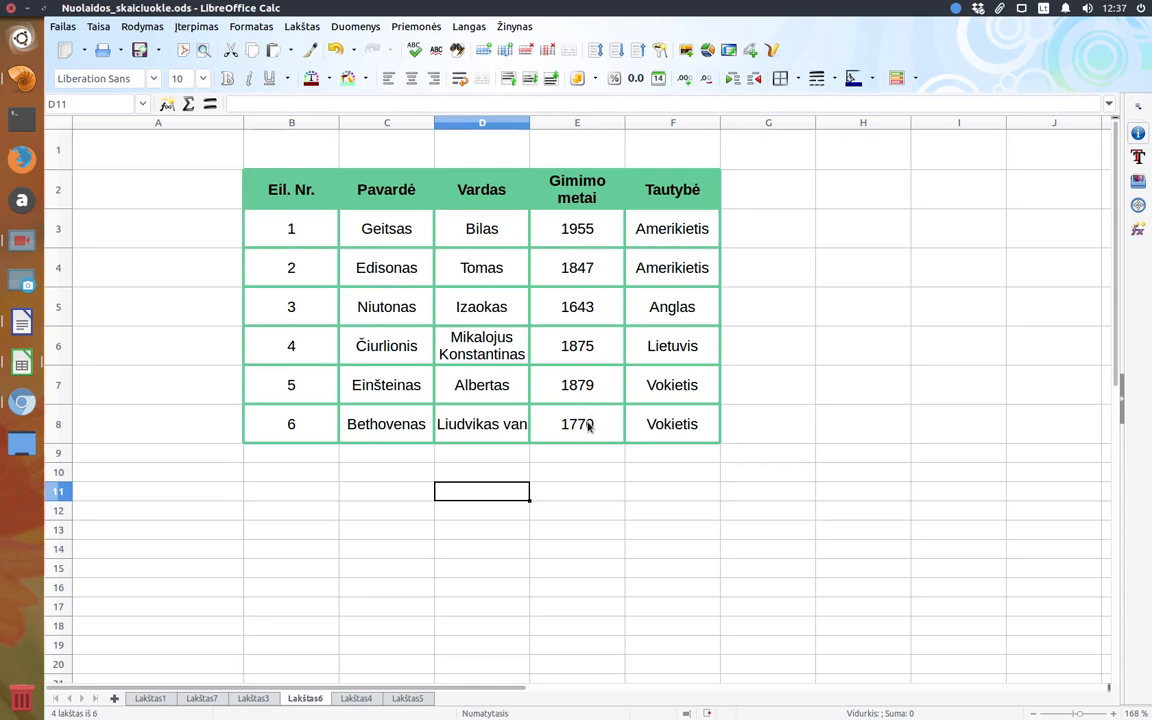
# Try sorting the whole table B2:F8, including the Eil. Nr. column, by Gimimo metai in descending order, and undo the sort.
pyautogui.moveTo(290, 192); pyautogui.dragTo(668, 418)
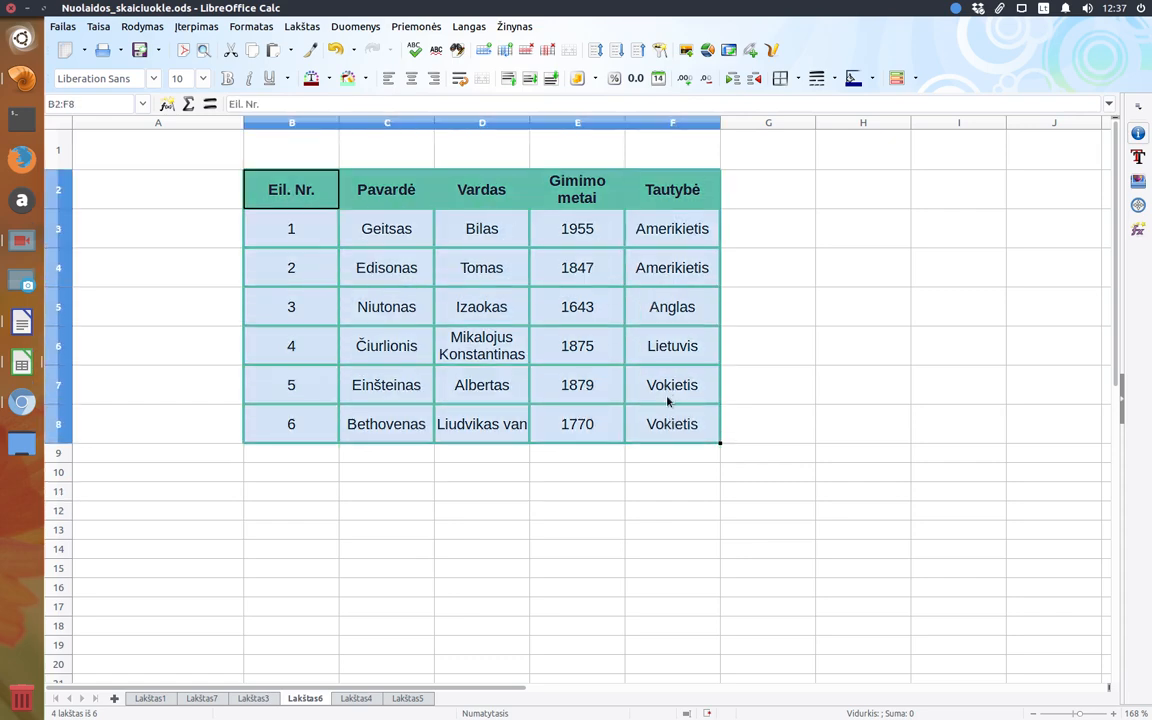
pyautogui.click(597, 53)
pyautogui.click(434, 299)
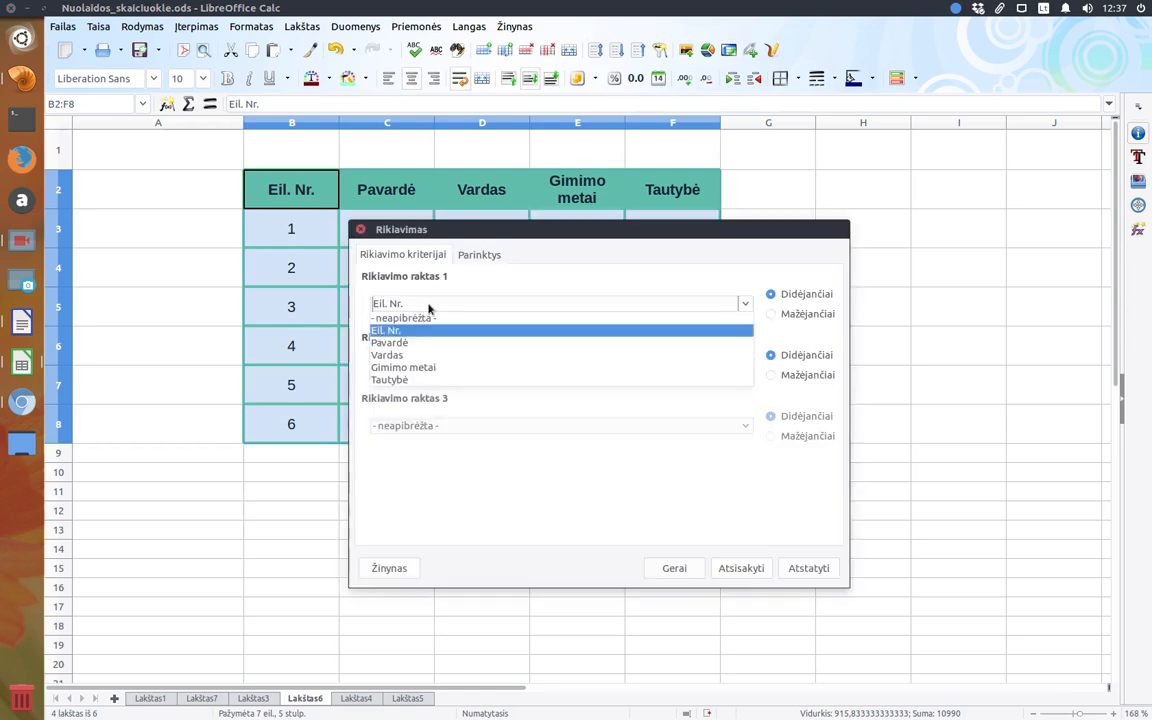
pyautogui.click(398, 372)
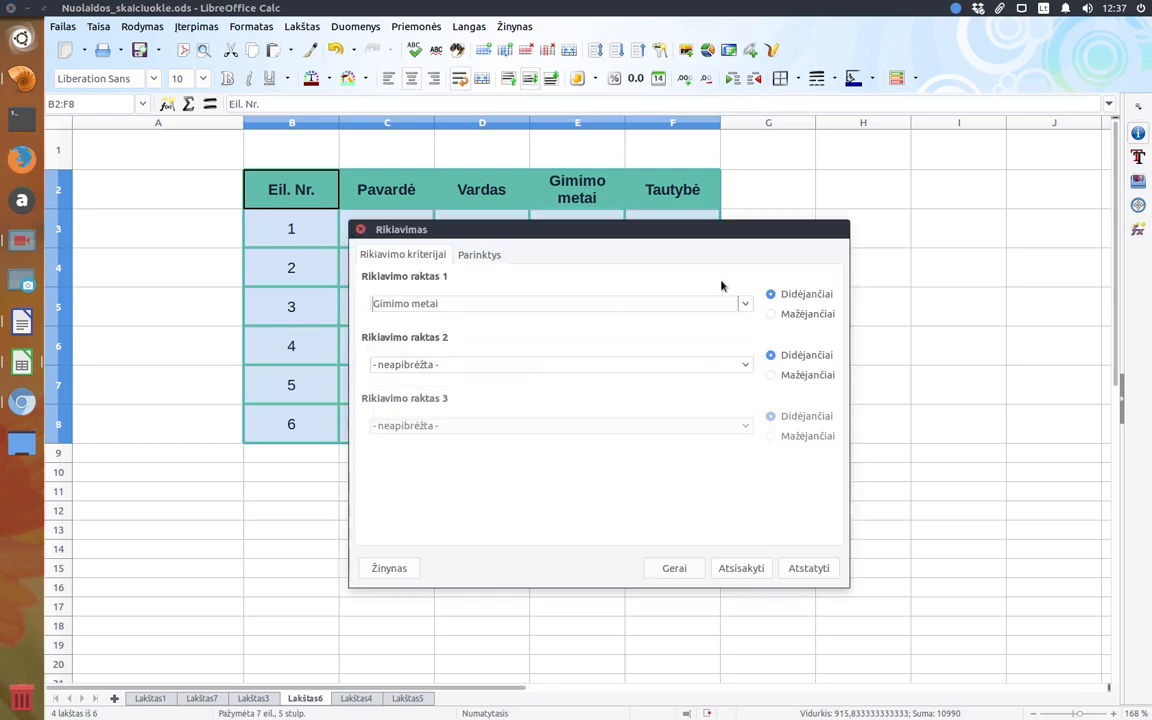
pyautogui.click(770, 315)
pyautogui.click(670, 569)
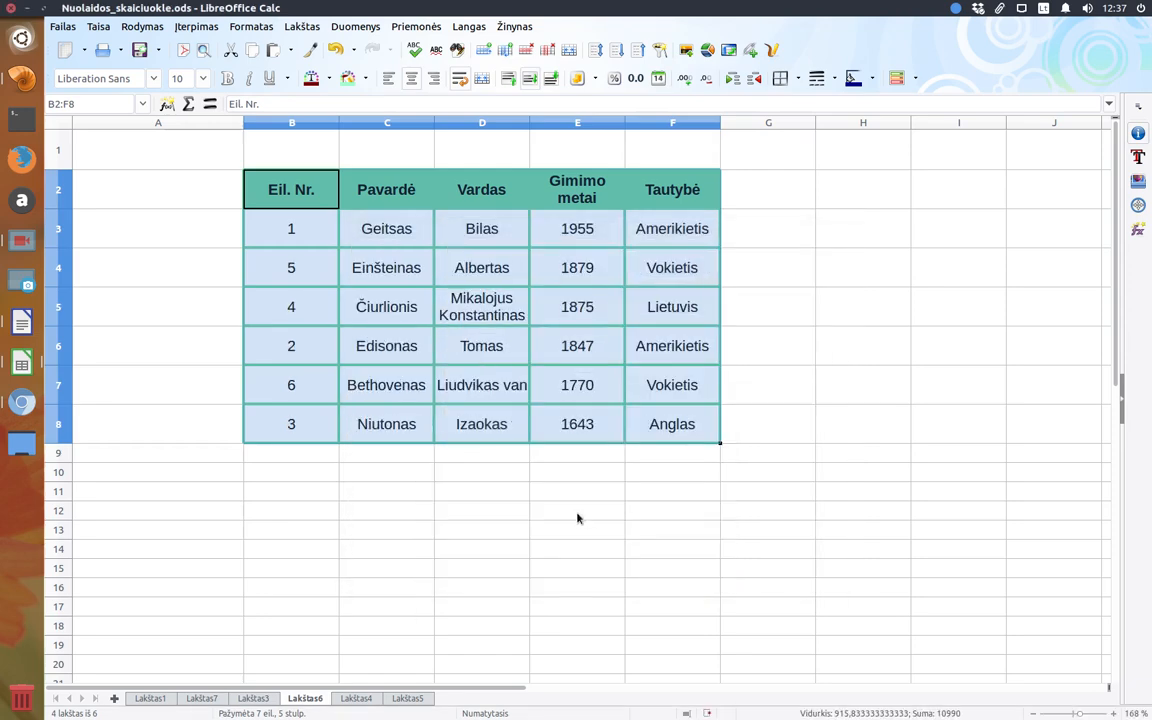
pyautogui.click(553, 491)
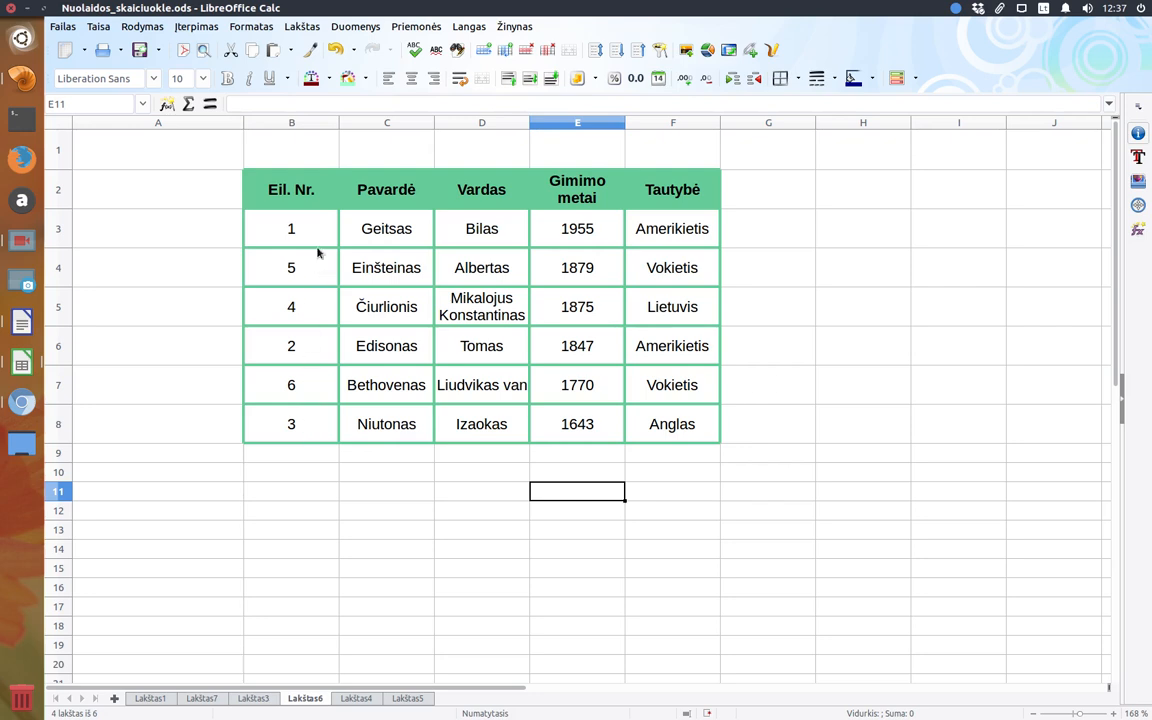
pyautogui.click(336, 49)
pyautogui.click(427, 474)
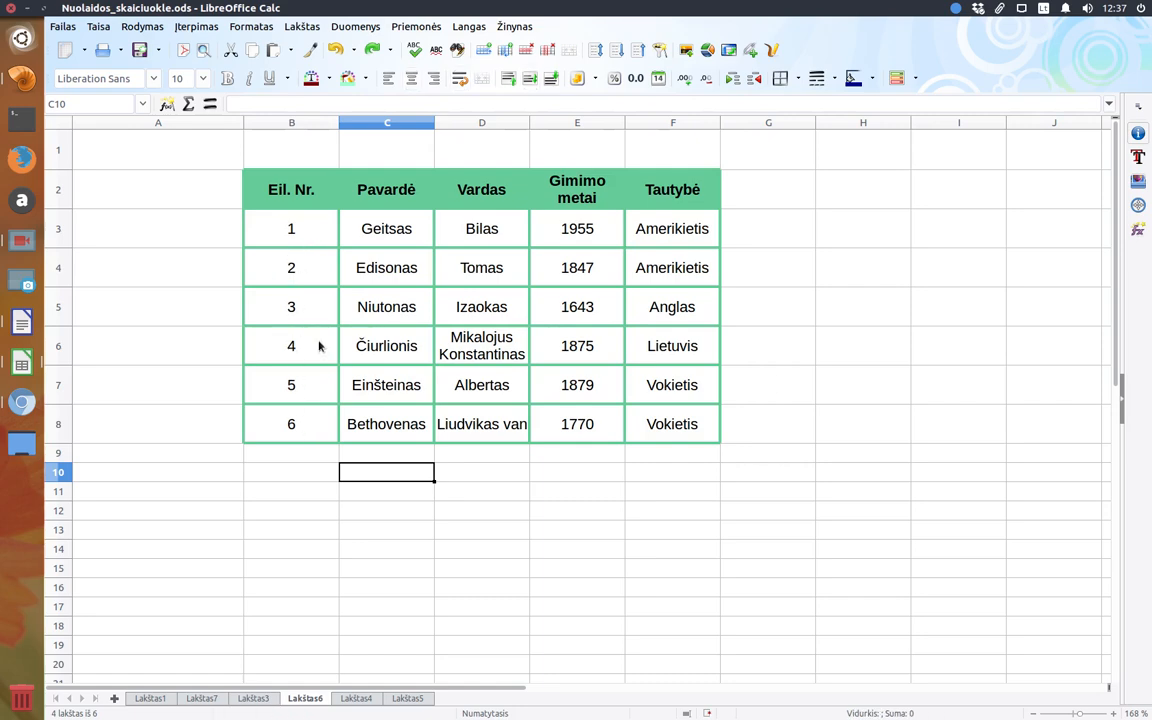
# On sheet Lakštas6, sort only C2:F8, leaving out the Eil. Nr. column, by Gimimo metai in ascending order.
pyautogui.moveTo(383, 191); pyautogui.dragTo(663, 427)
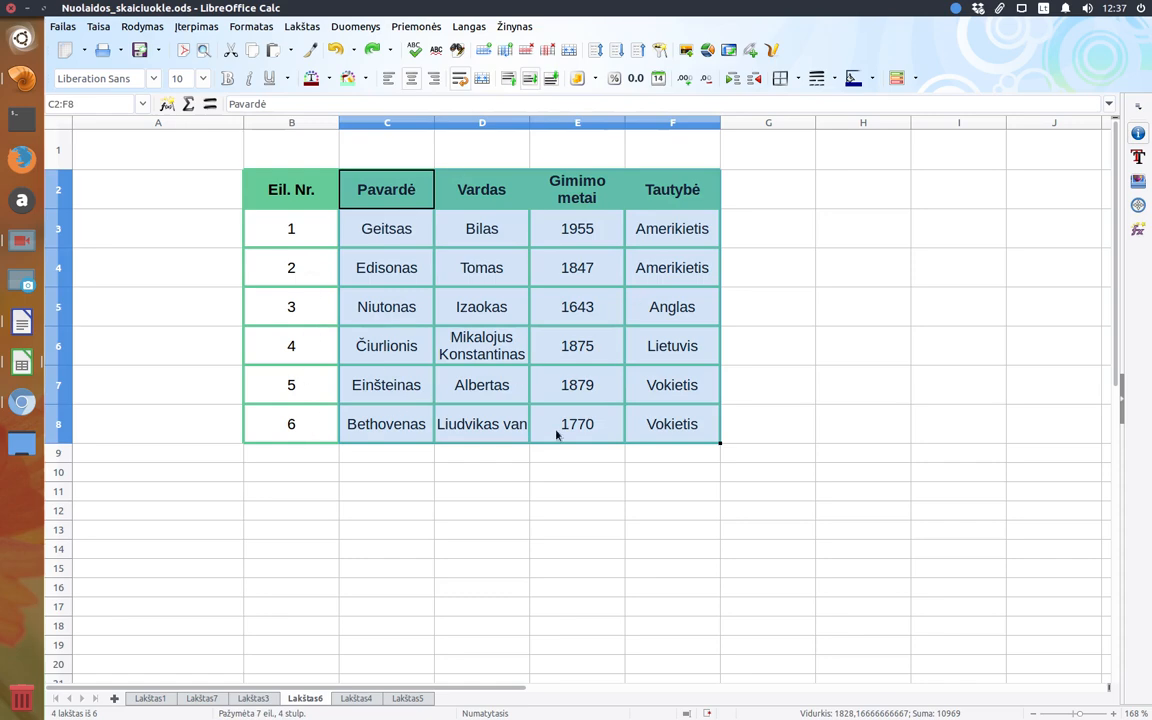
pyautogui.click(532, 45)
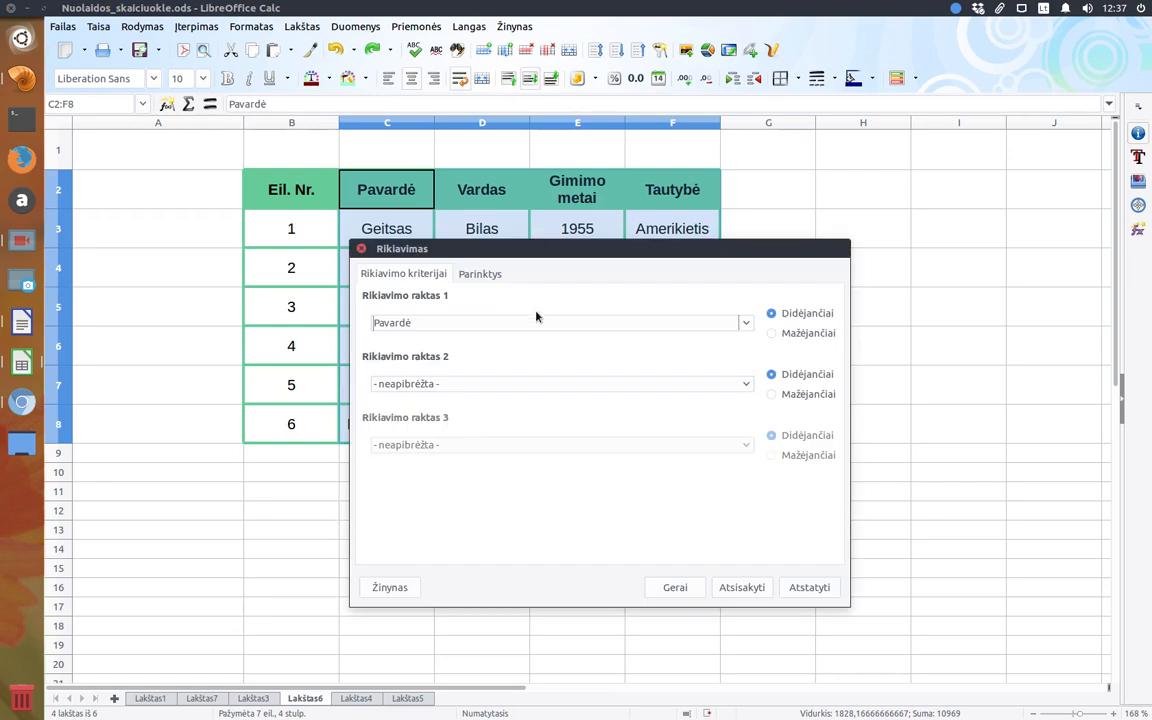
pyautogui.click(470, 324)
pyautogui.click(399, 377)
pyautogui.click(656, 590)
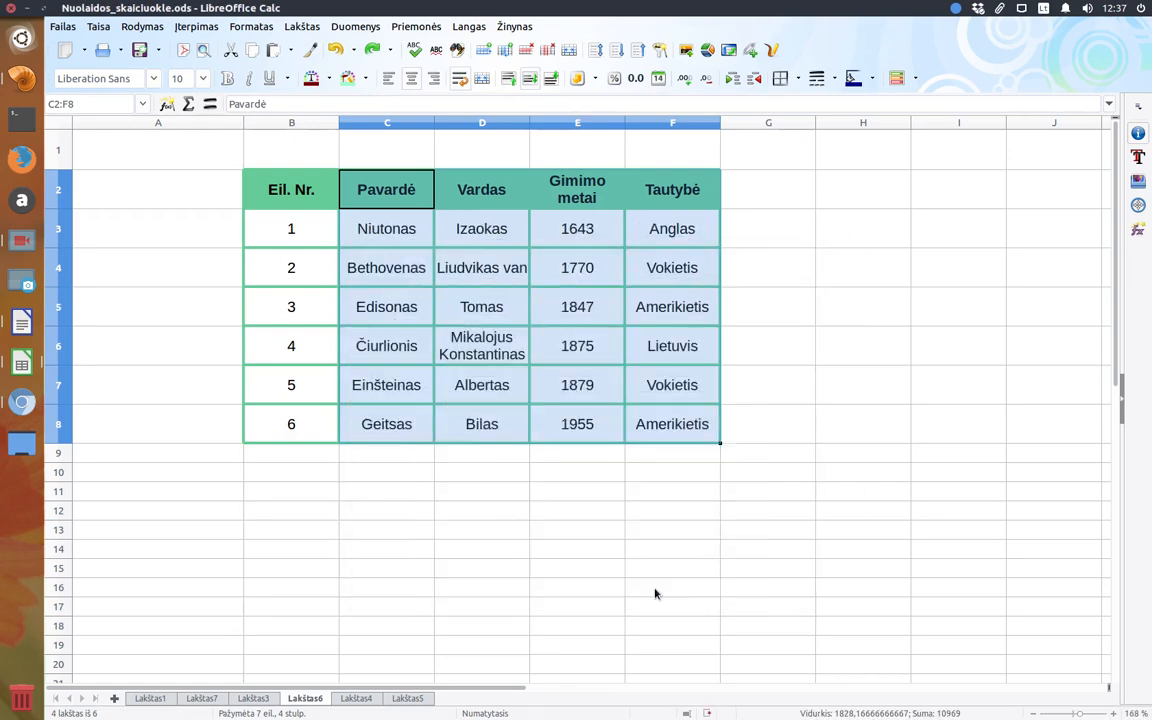
pyautogui.click(515, 532)
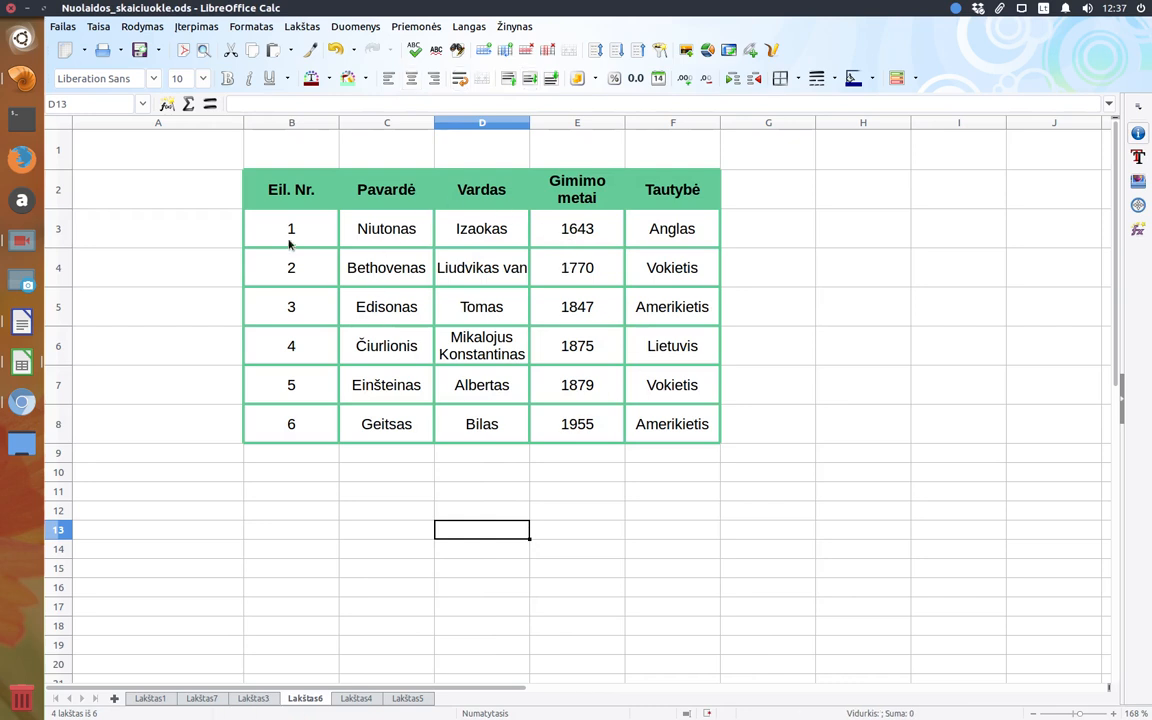